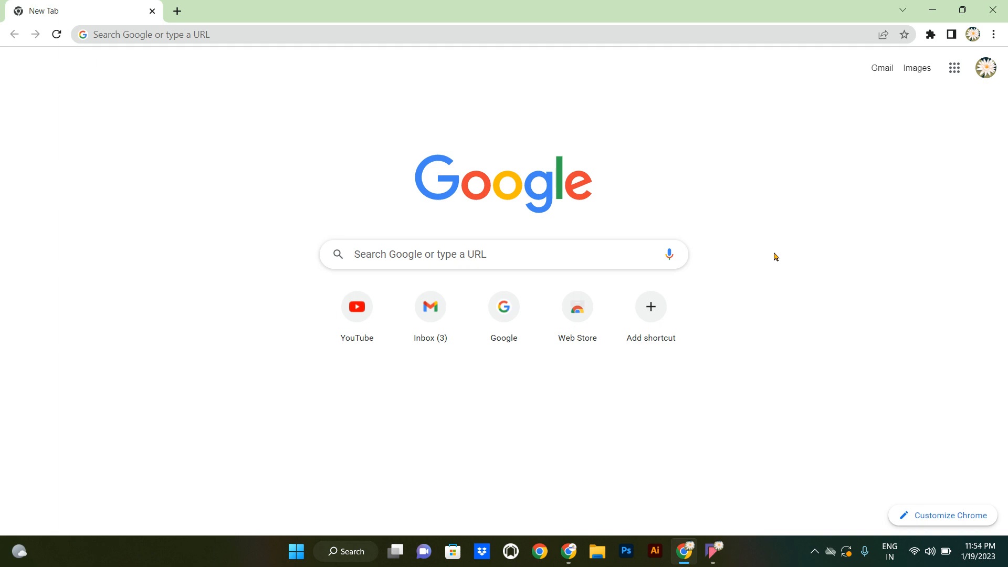
- Search Google for 'gst' and open the GST Portal at gst.gov.in
left_click(294, 40)
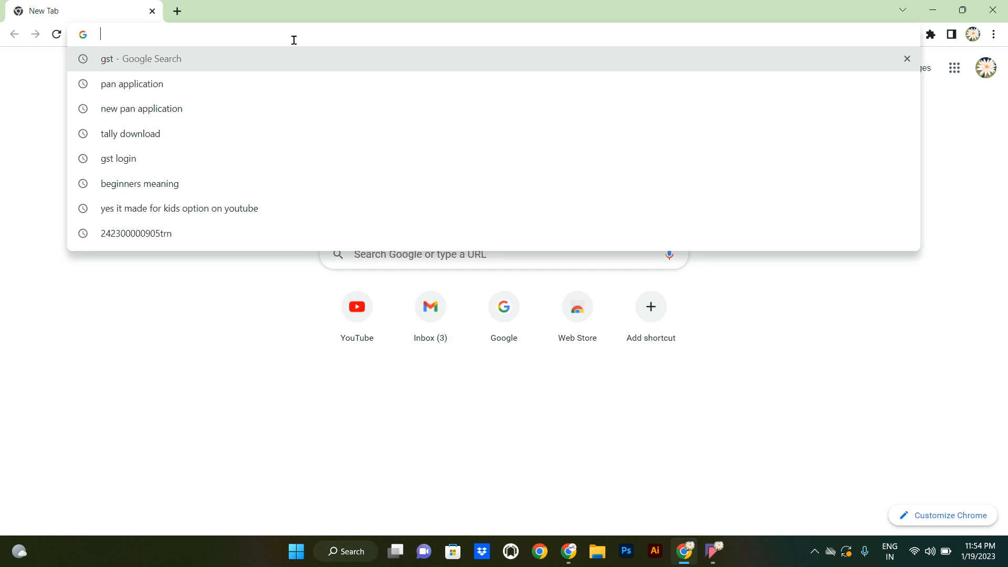
type("gst")
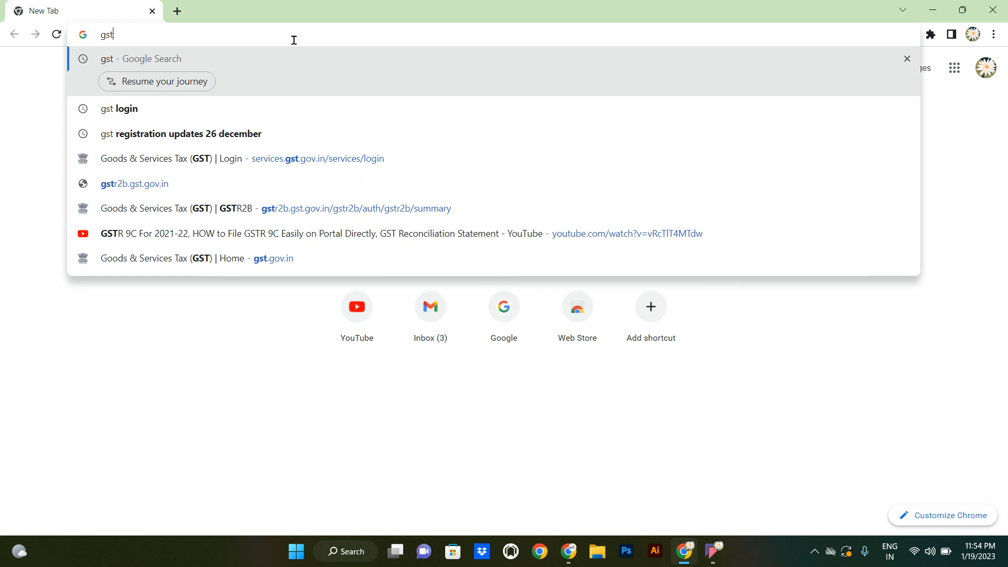
key("Return")
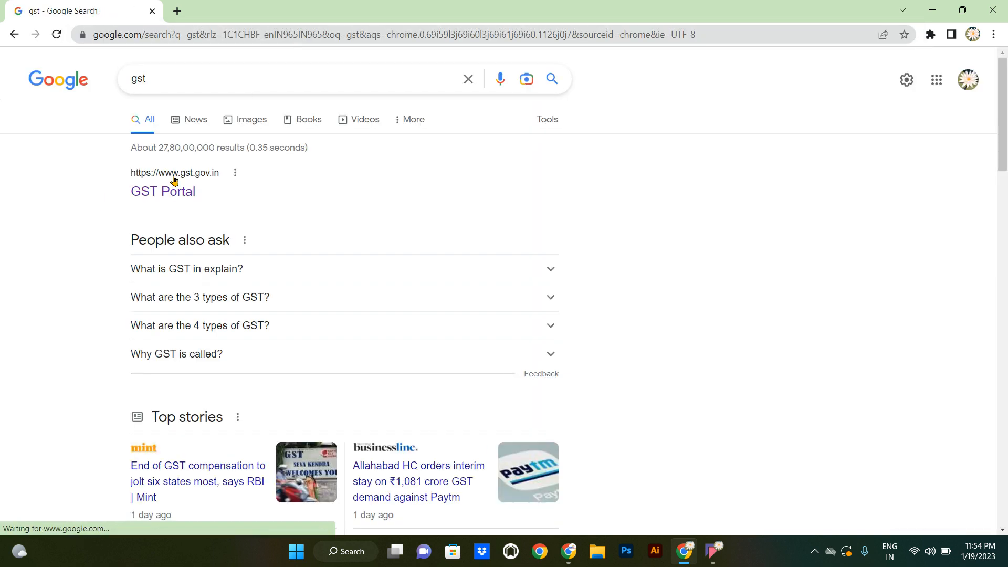
left_click(164, 189)
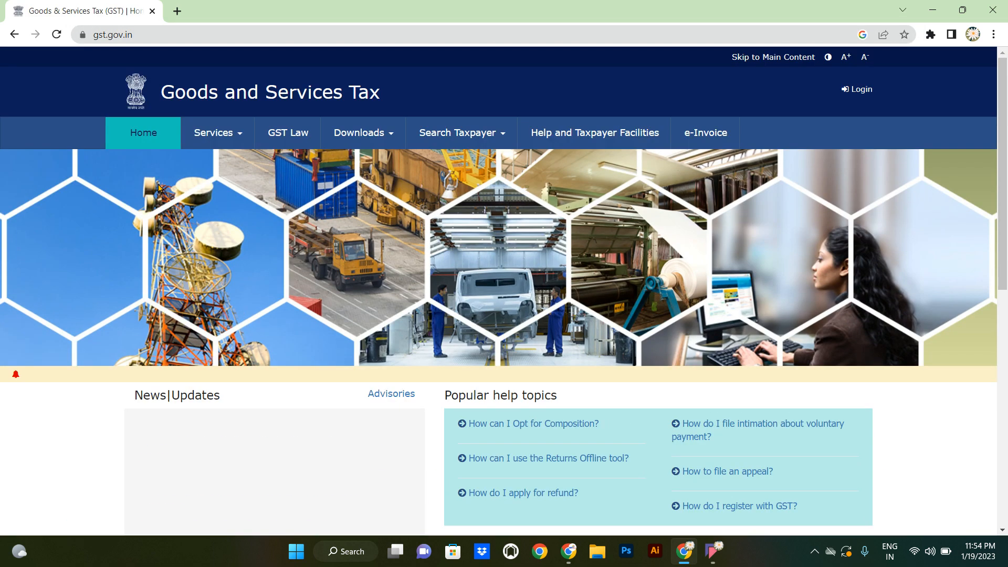
- Log in to the taxpayer account with the saved username, the password and the CAPTCHA code
left_click(862, 90)
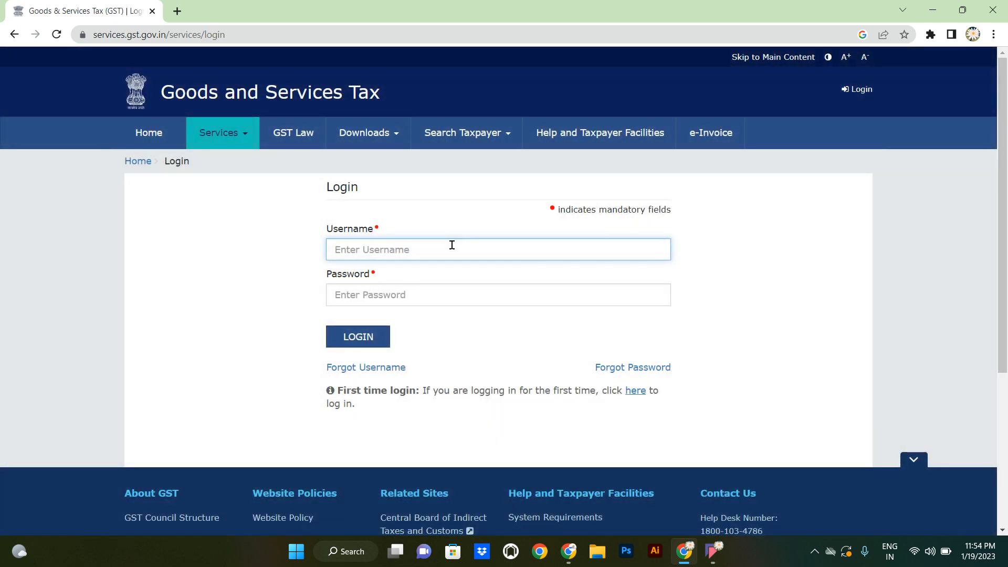
key("ctrl+v")
key("Tab")
type("•••••")
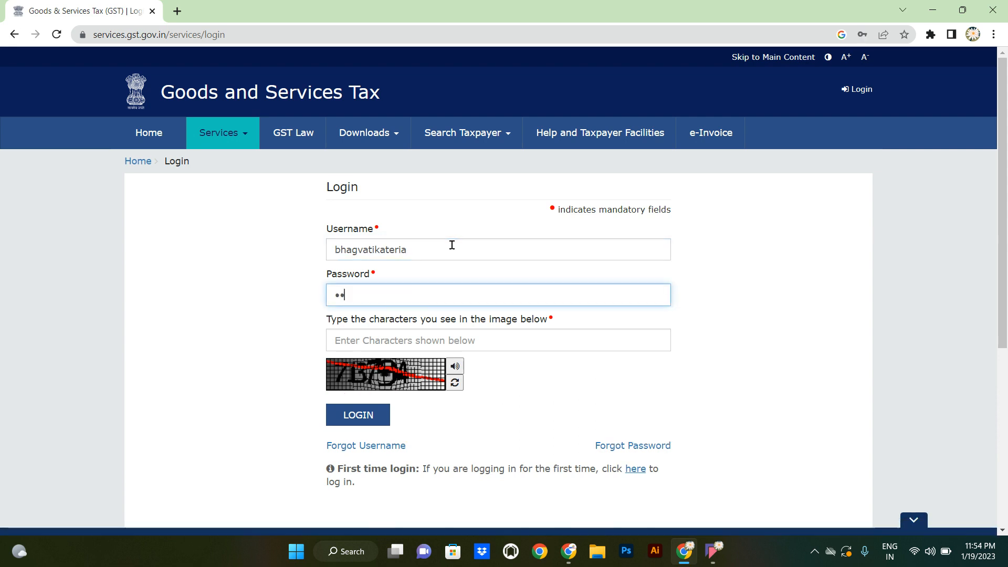
type("•••••••")
key("Tab")
type("713794")
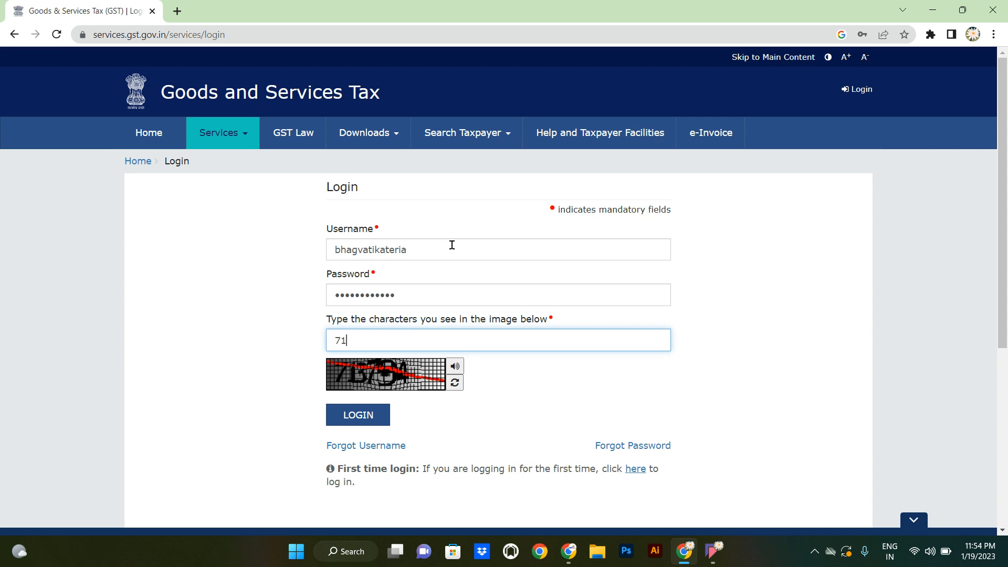
key("Return")
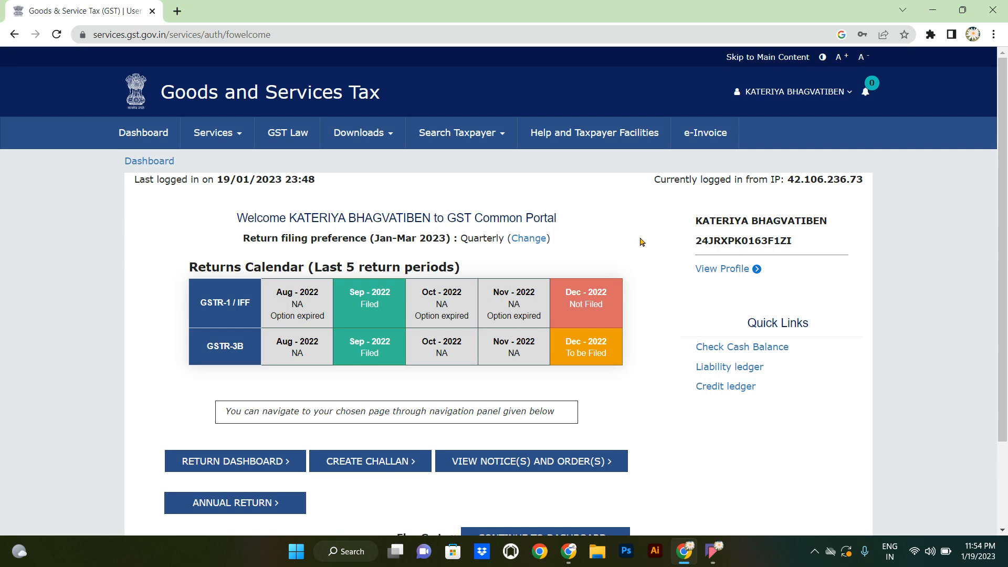
- From the dashboard, go to Services > Returns > Opt-in for Quarterly Return
scroll(638, 241, "down", 3)
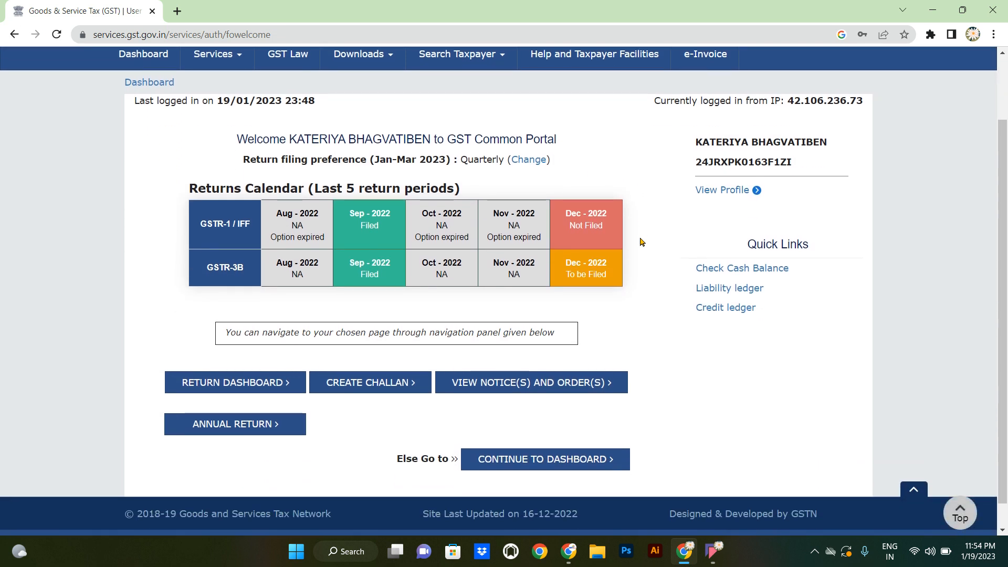
mouse_move(388, 241)
scroll(661, 258, "up", 2)
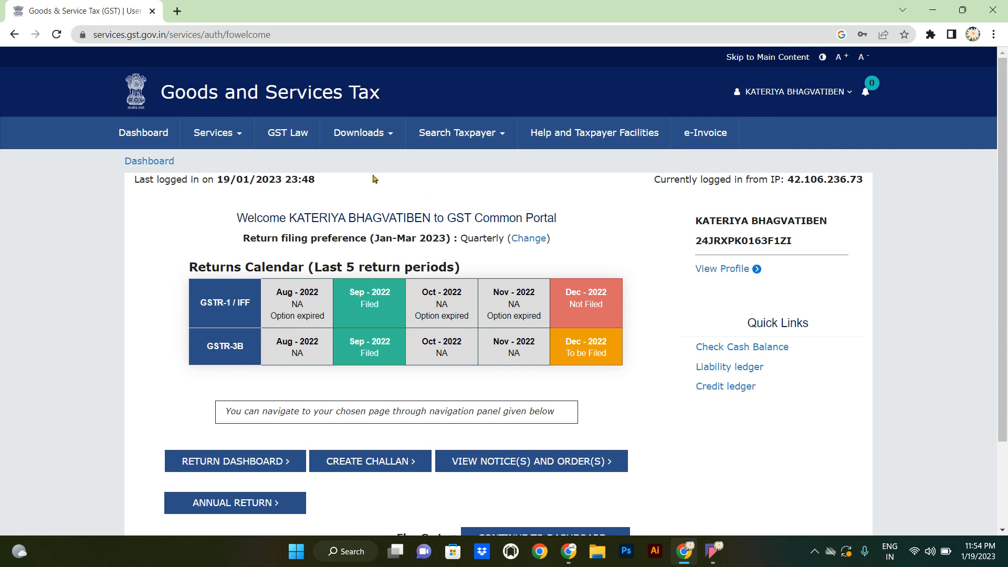
left_click(229, 134)
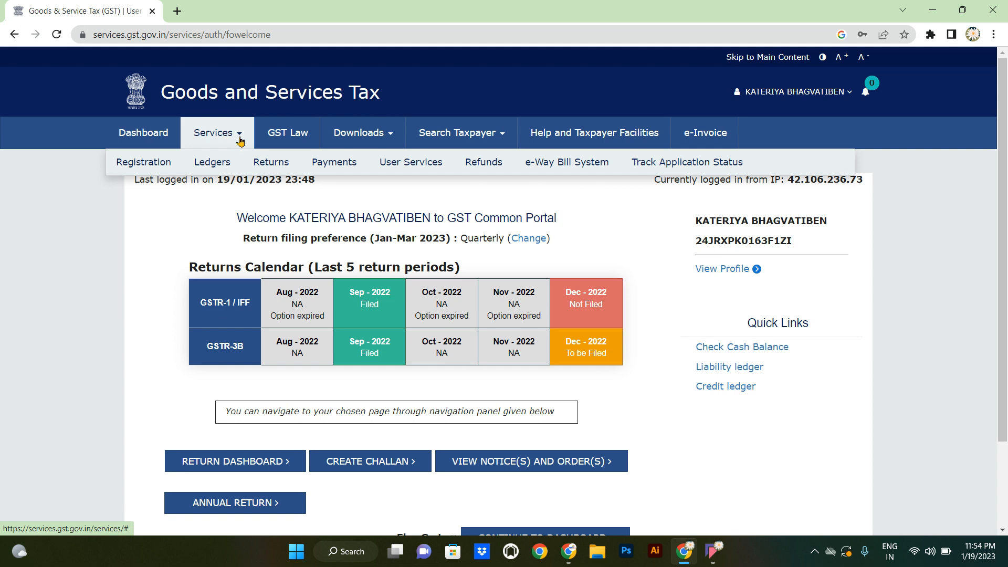
mouse_move(265, 163)
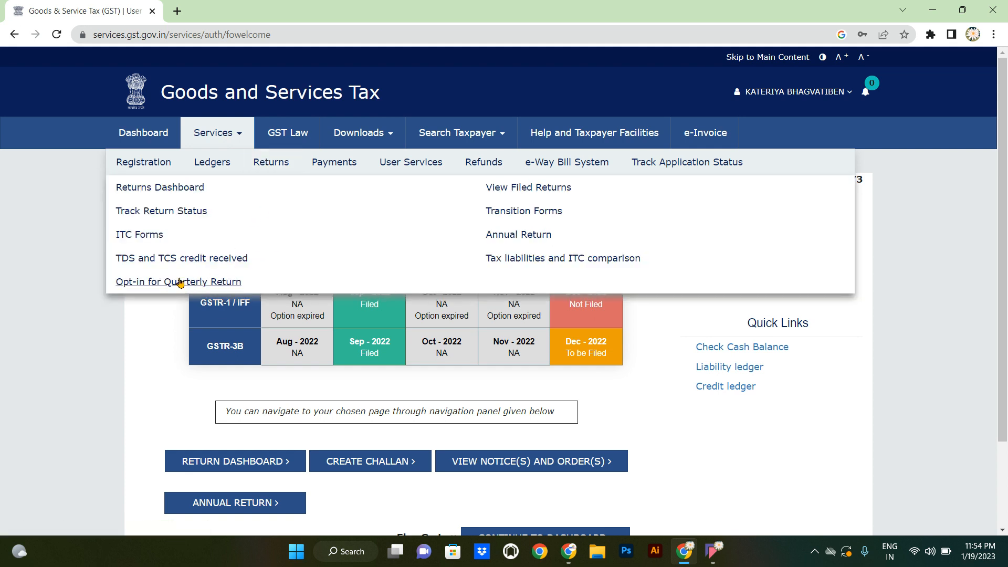
left_click(180, 282)
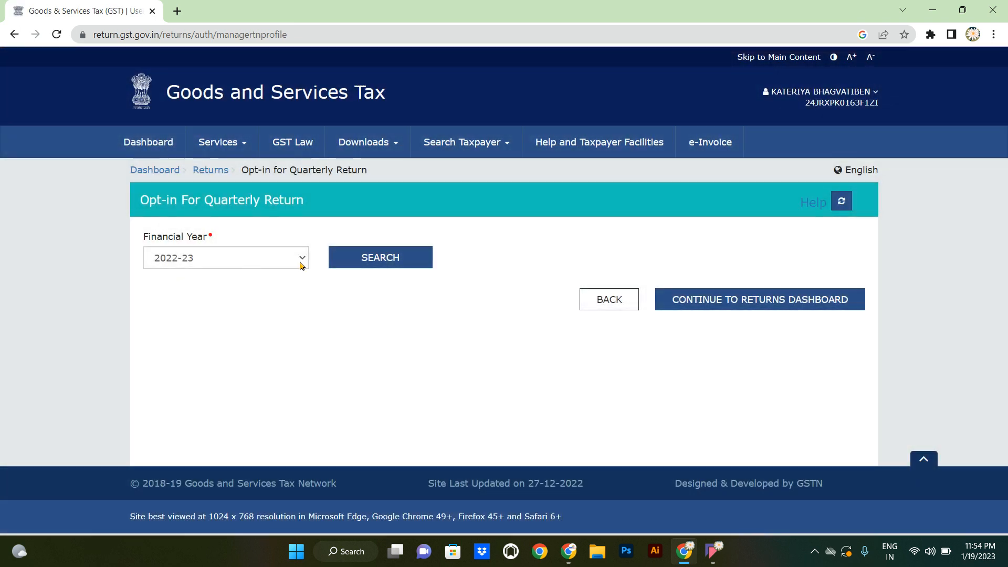
- Search the 2022-23 filing frequencies and review the quarter-wise table
left_click(367, 262)
scroll(367, 266, "down", 4)
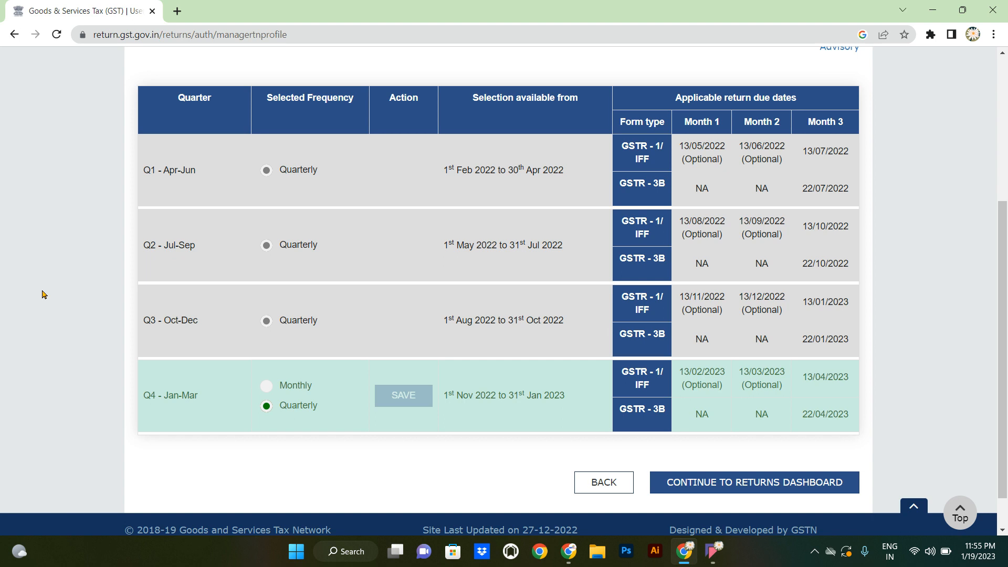
scroll(42, 294, "up", 2)
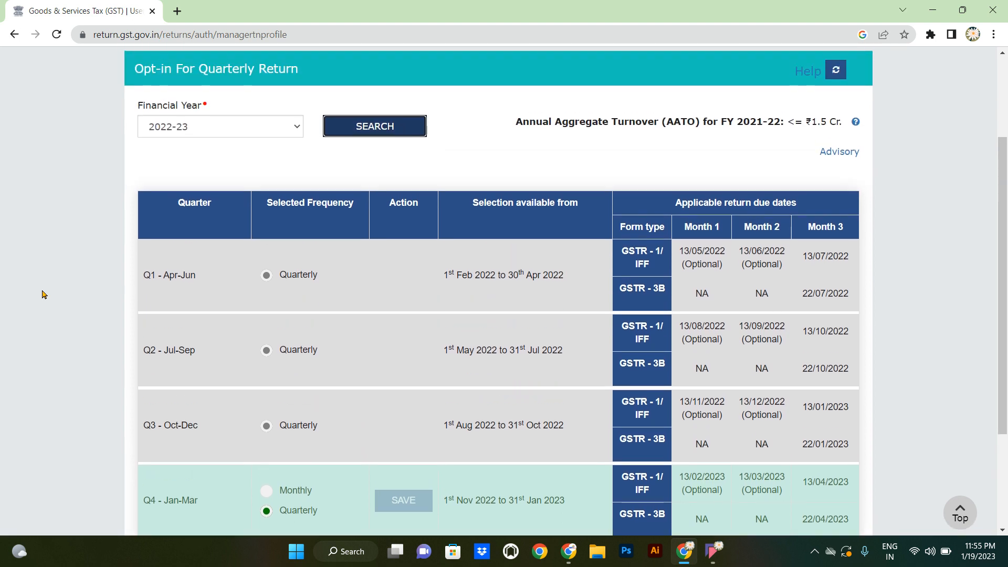
scroll(144, 394, "down", 2)
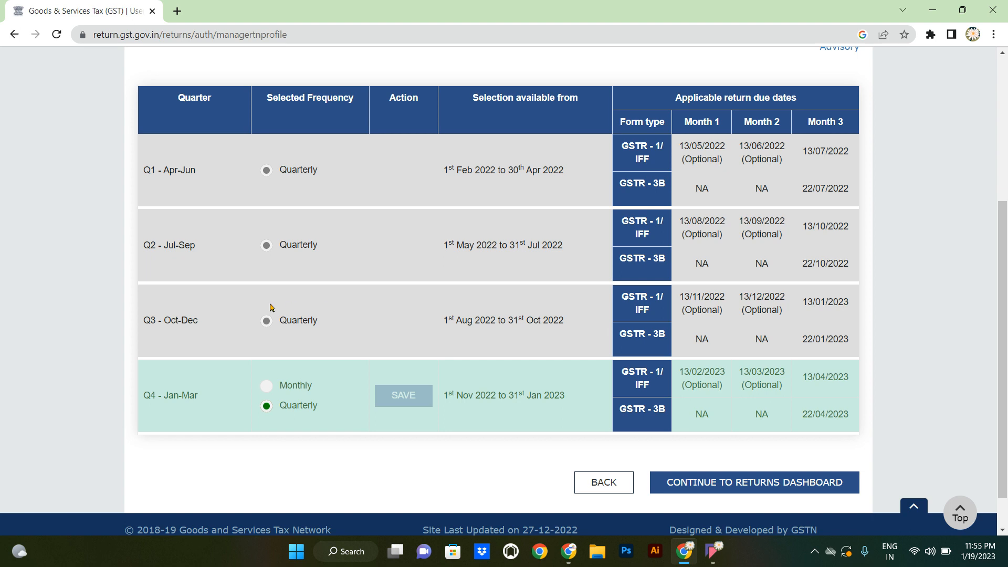
- Toggle the Q4 (Jan-Mar) frequency between Monthly and Quarterly without saving
left_click(268, 386)
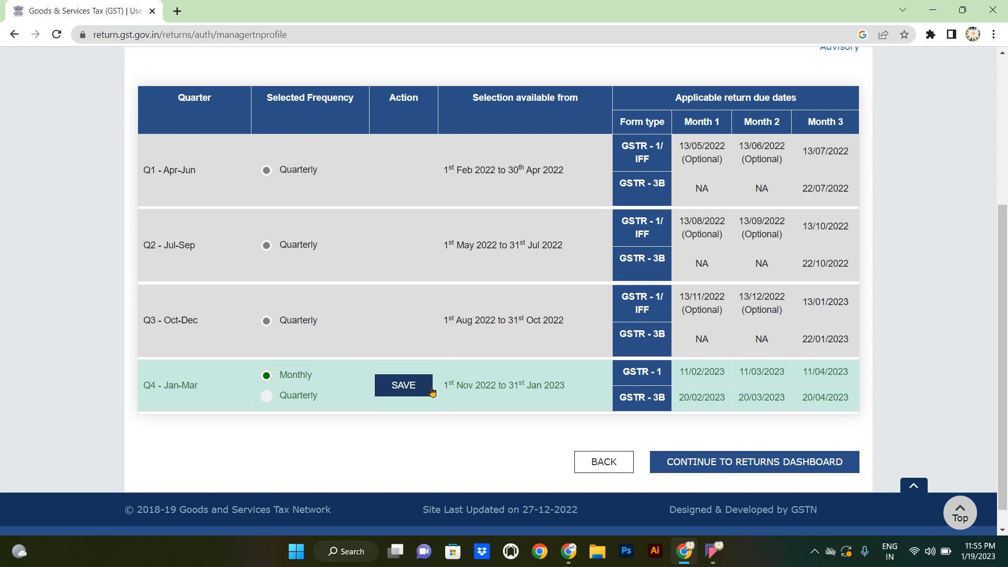
left_click(266, 398)
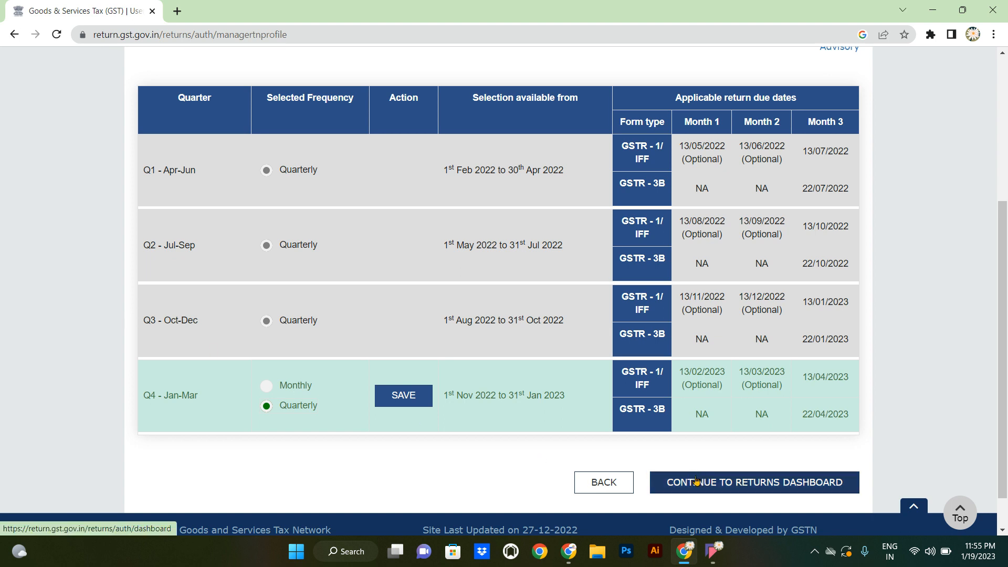
key("Up")
key("Down")
key("Up")
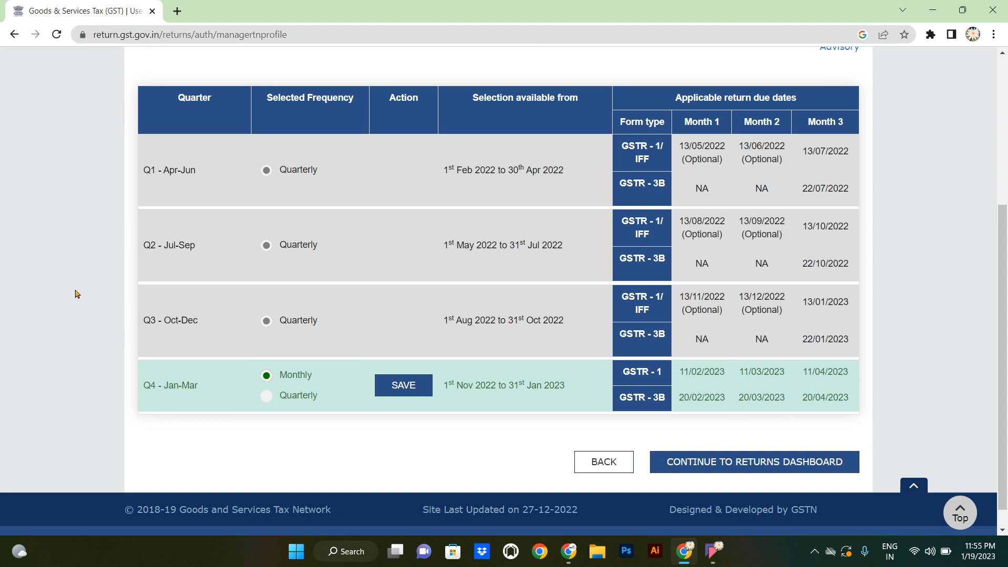
scroll(74, 293, "up", 5)
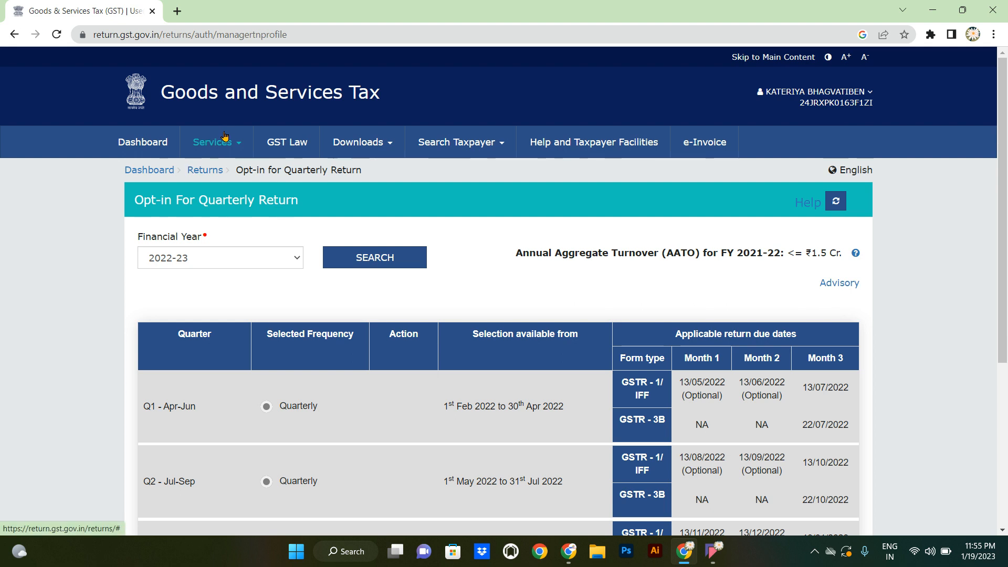
- On File Returns, search 2022-23 Quarter 3 (Oct - Dec), December, and view the return tiles
left_click(204, 171)
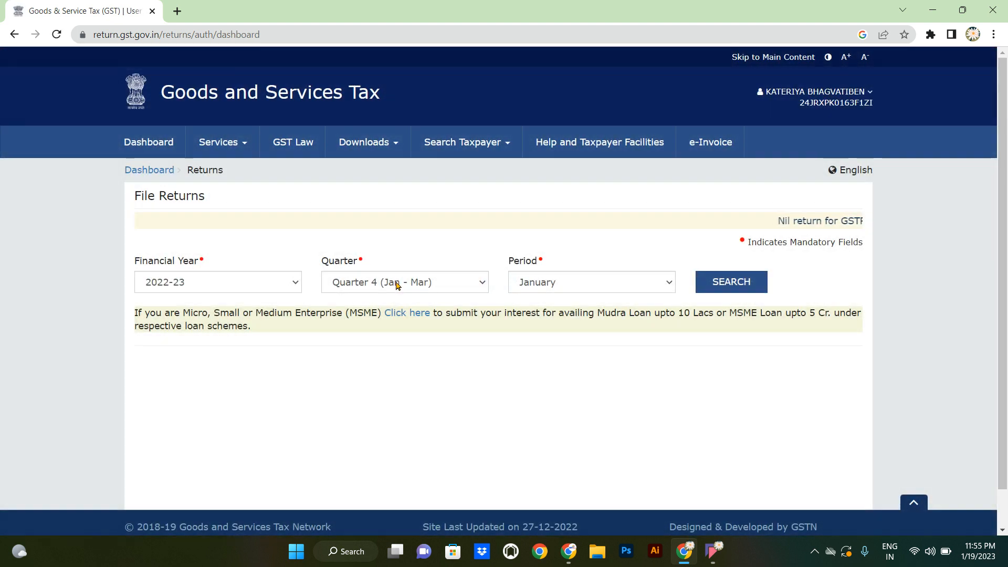
left_click(397, 282)
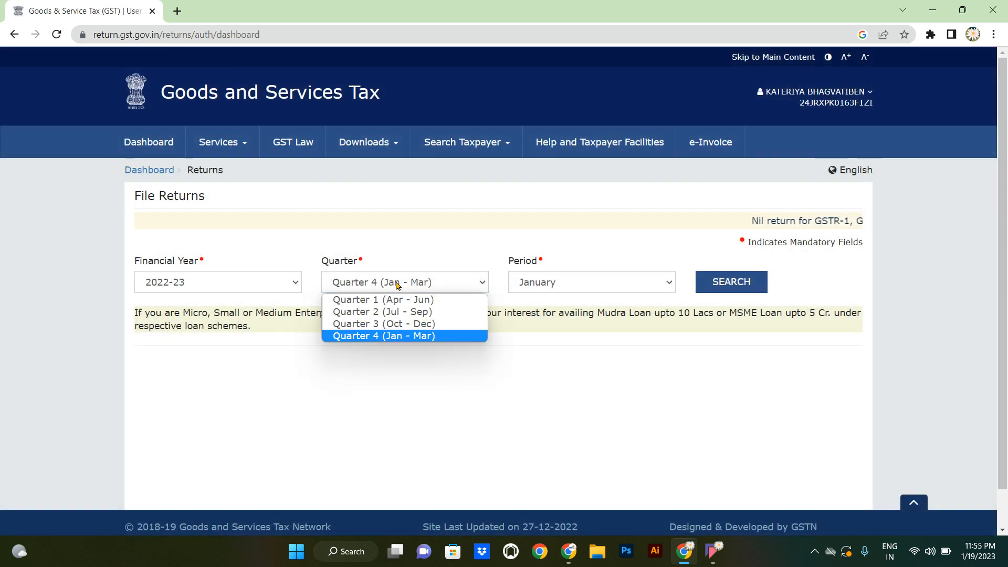
left_click(416, 324)
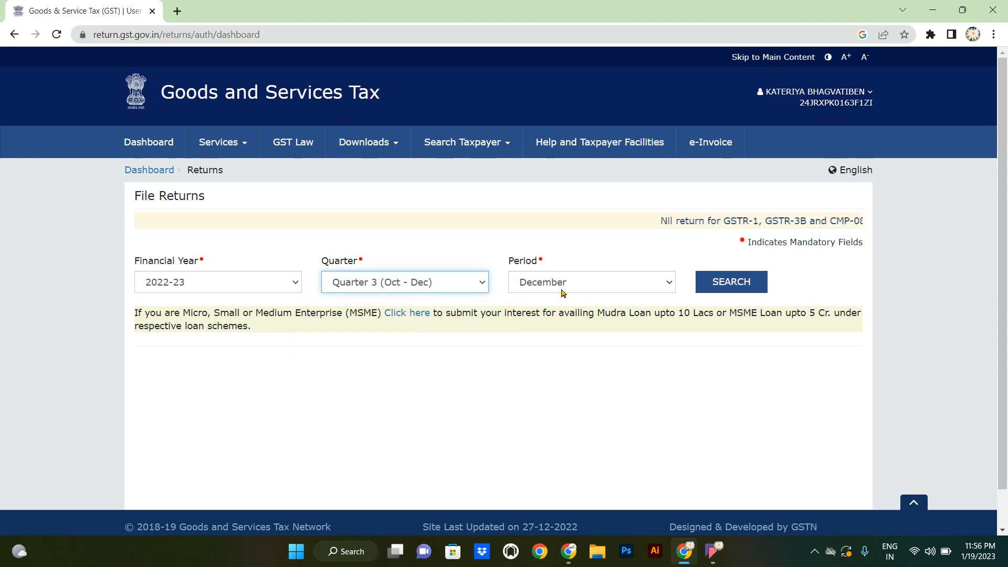
left_click(730, 283)
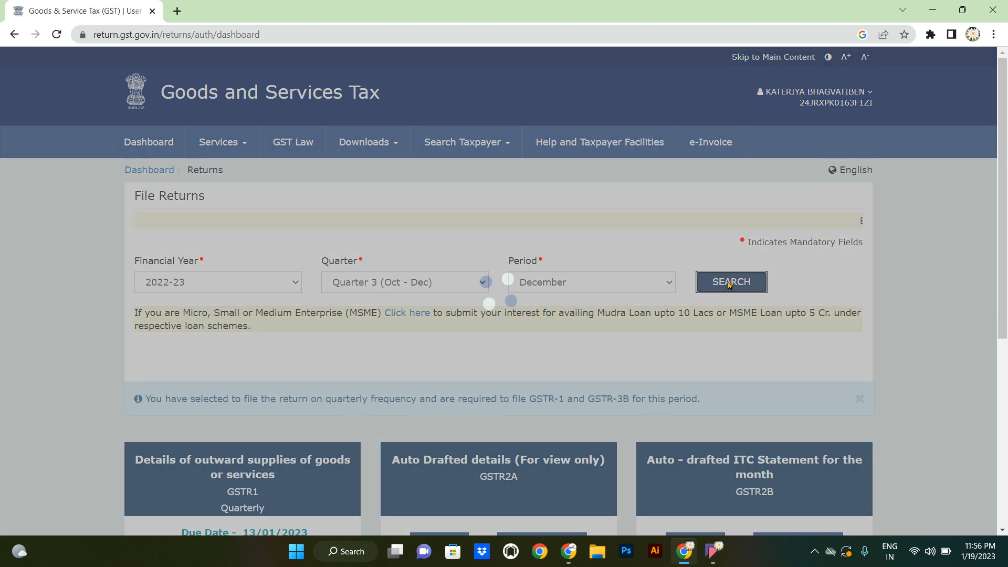
scroll(728, 283, "down", 3)
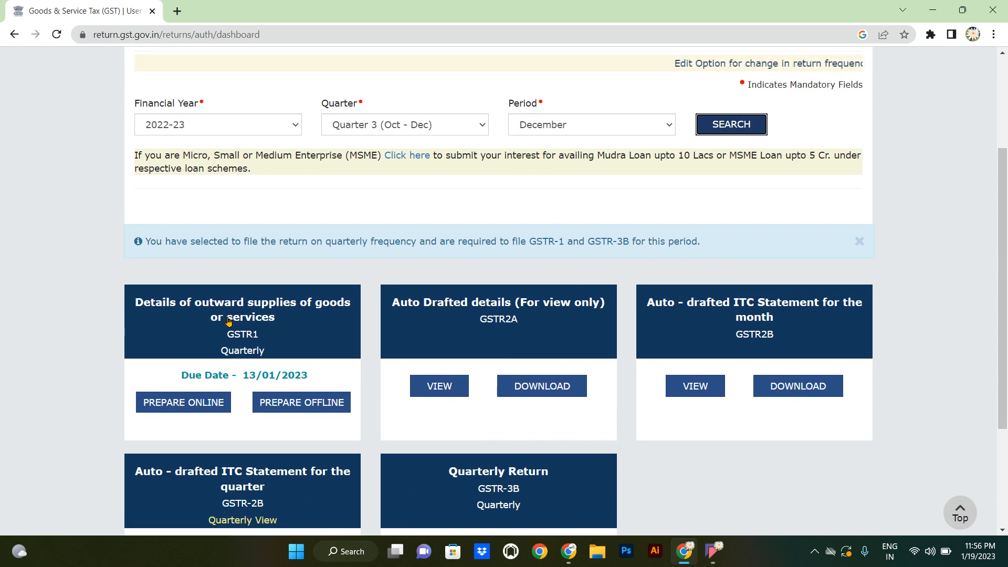
- Open the Q3 GSTR-1, tick File Nil GSTR-1, and submit the statement
left_click(293, 322)
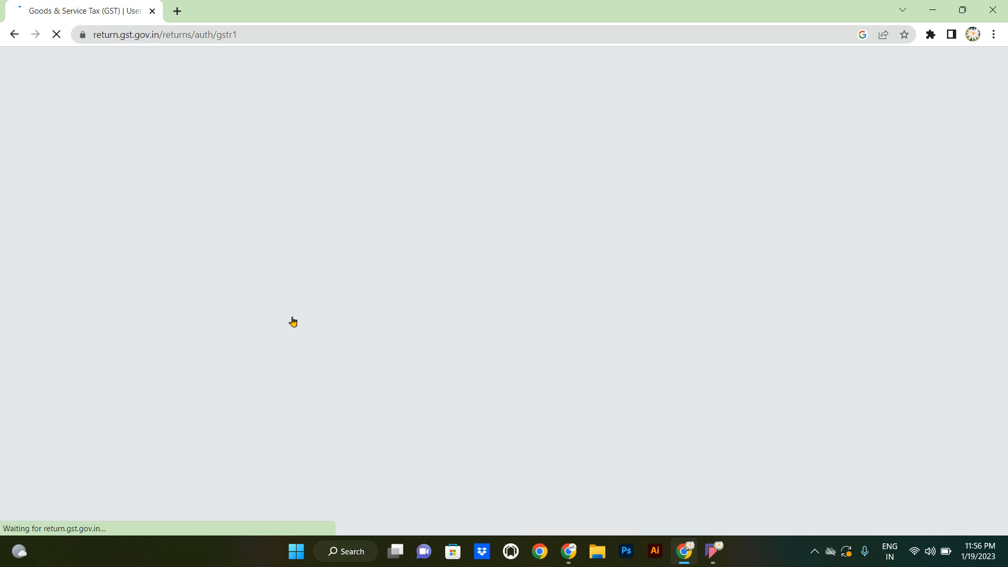
scroll(293, 322, "down", 2)
scroll(293, 321, "down", 3)
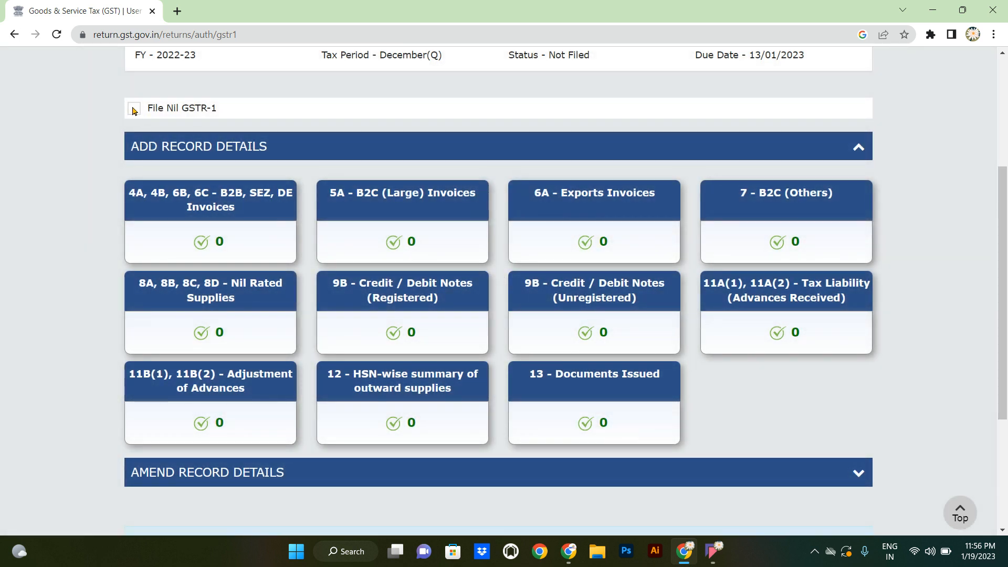
left_click(133, 109)
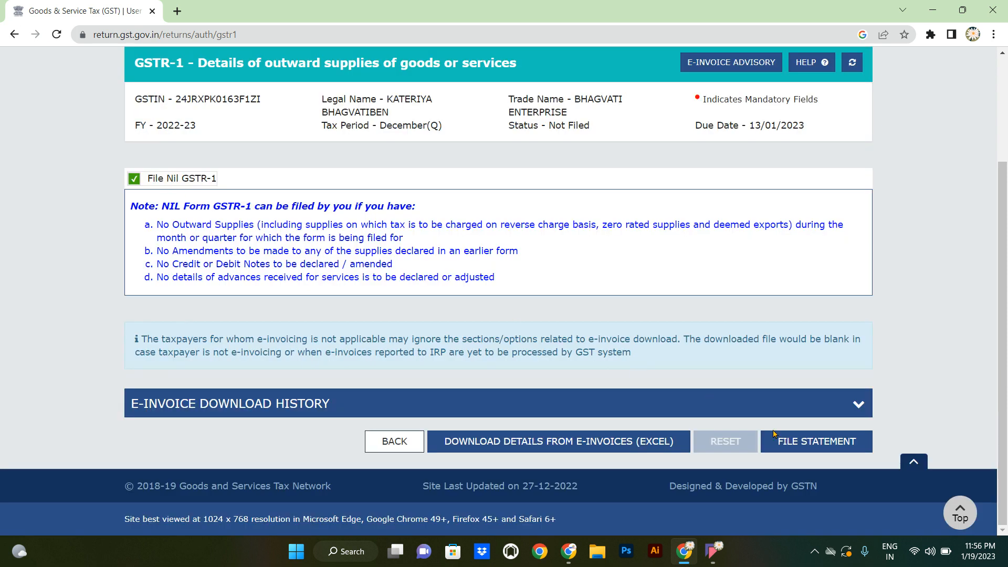
left_click(821, 446)
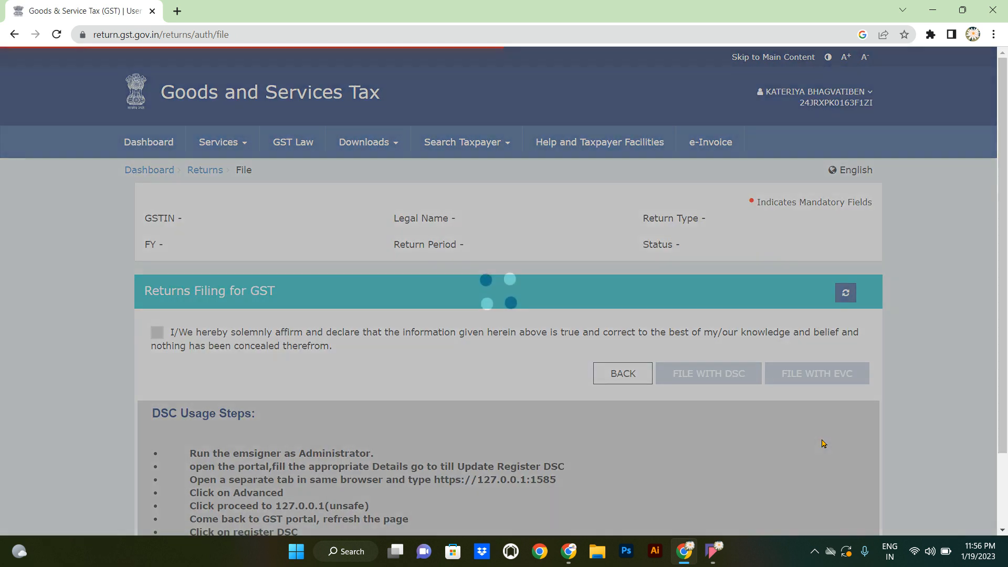
- Affirm the GSTR-1 declaration, select the authorised signatory, and choose File with EVC
scroll(822, 443, "down", 2)
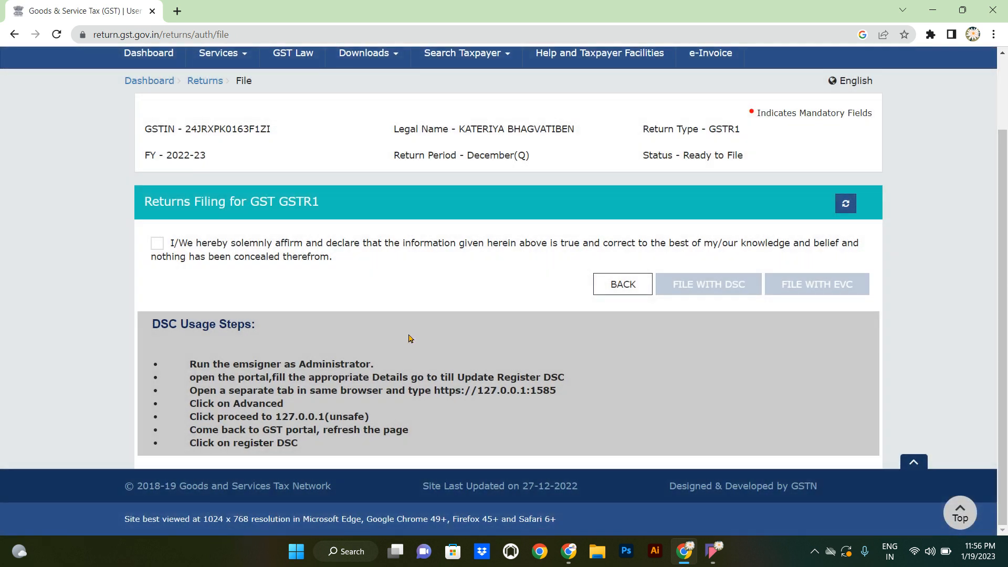
left_click(156, 243)
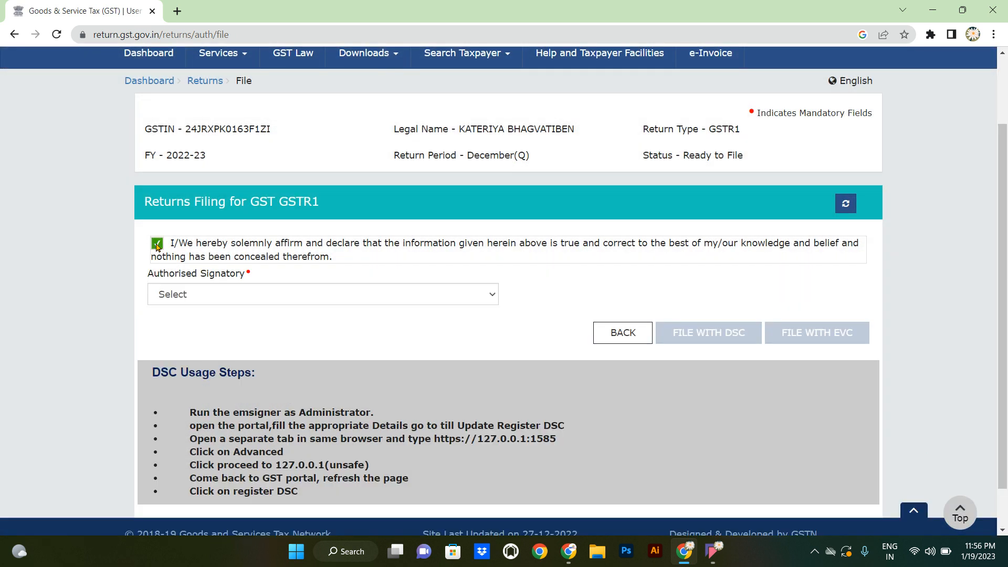
left_click(230, 299)
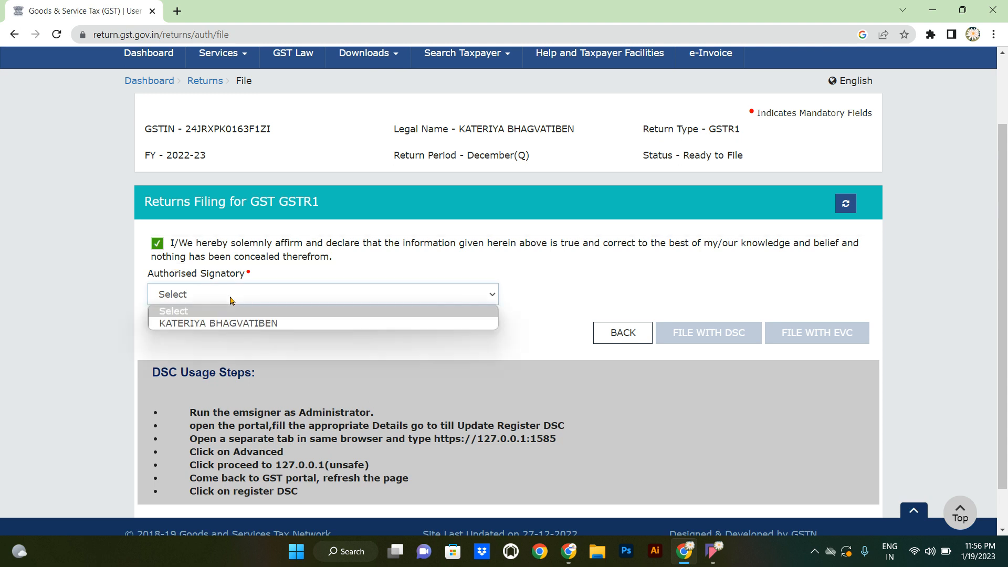
left_click(249, 323)
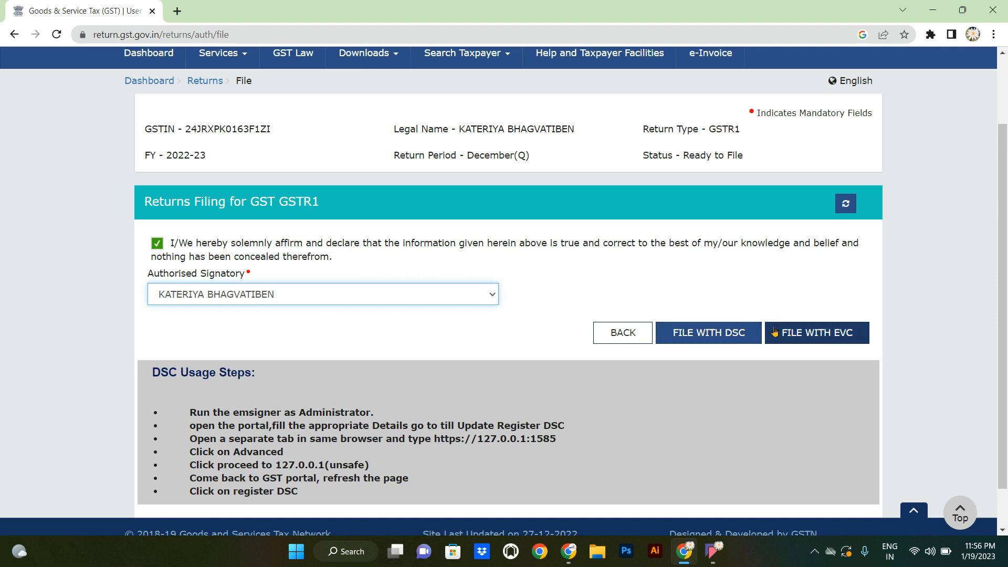
left_click(819, 336)
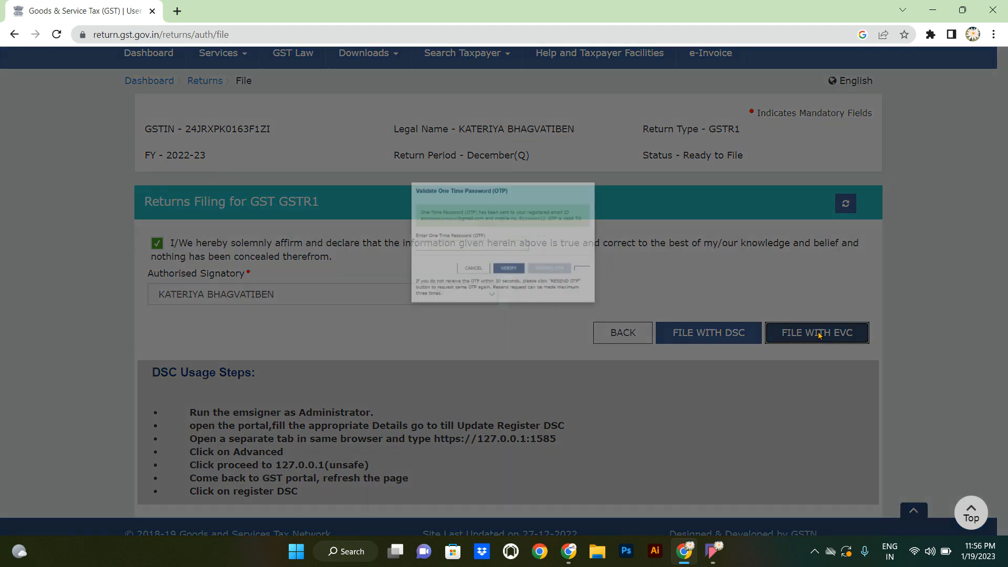
- Enter the received OTP and verify it to file the December-quarter GSTR-1
left_click(490, 241)
left_click(455, 232)
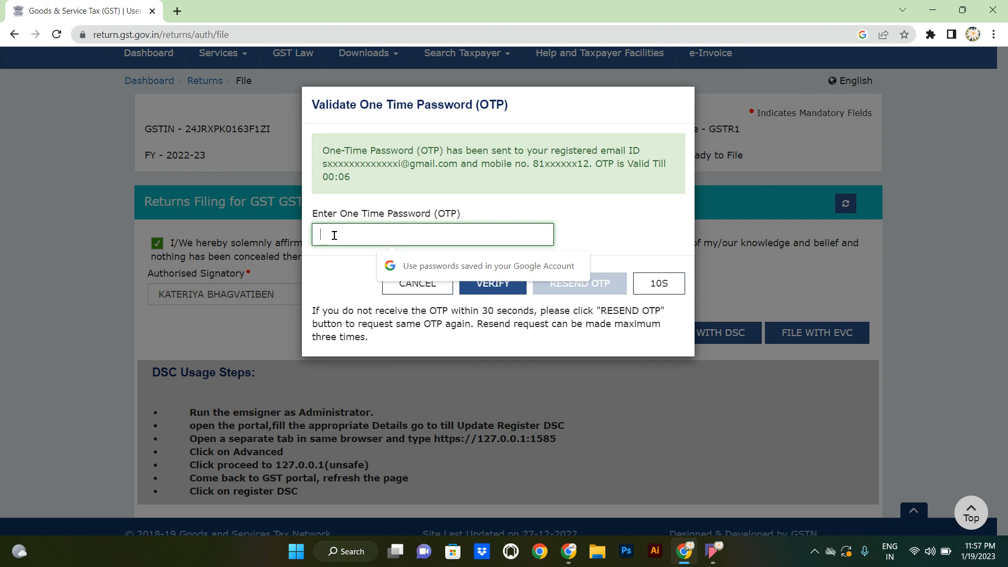
type("1")
type("1")
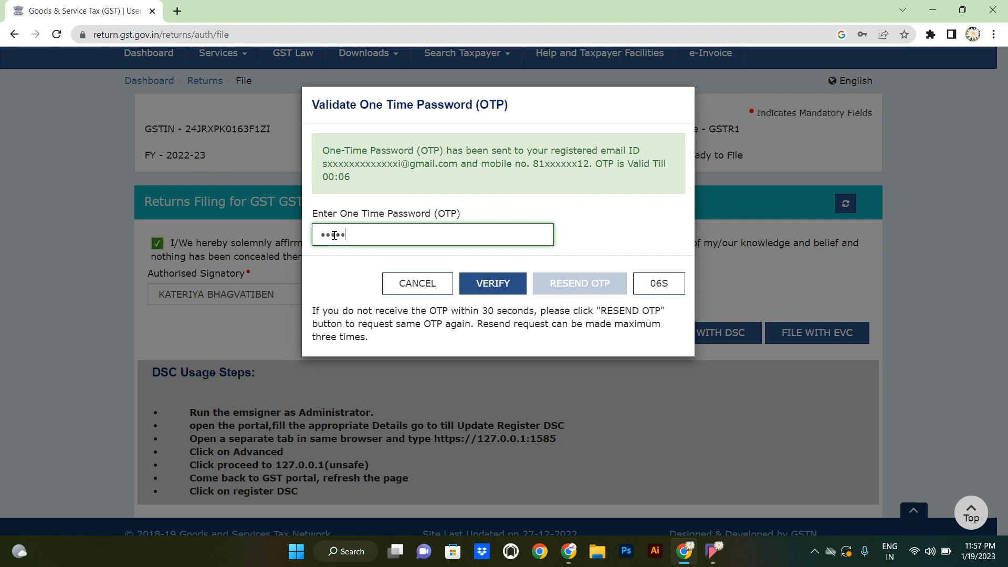
left_click(479, 281)
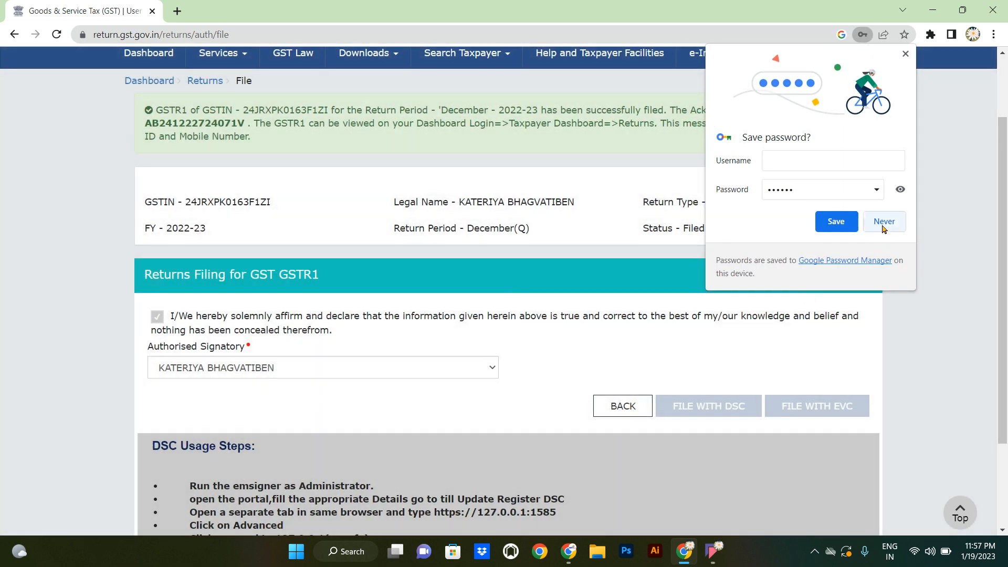
- Decline Chrome's save-password prompt and scroll up to the GSTR-1 Filed confirmation
left_click(883, 226)
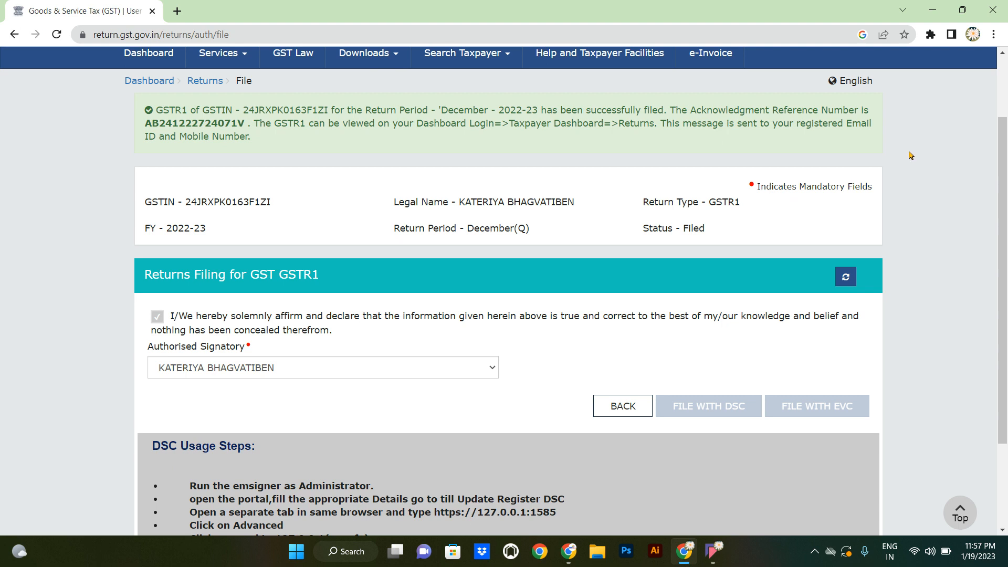
scroll(909, 155, "up", 2)
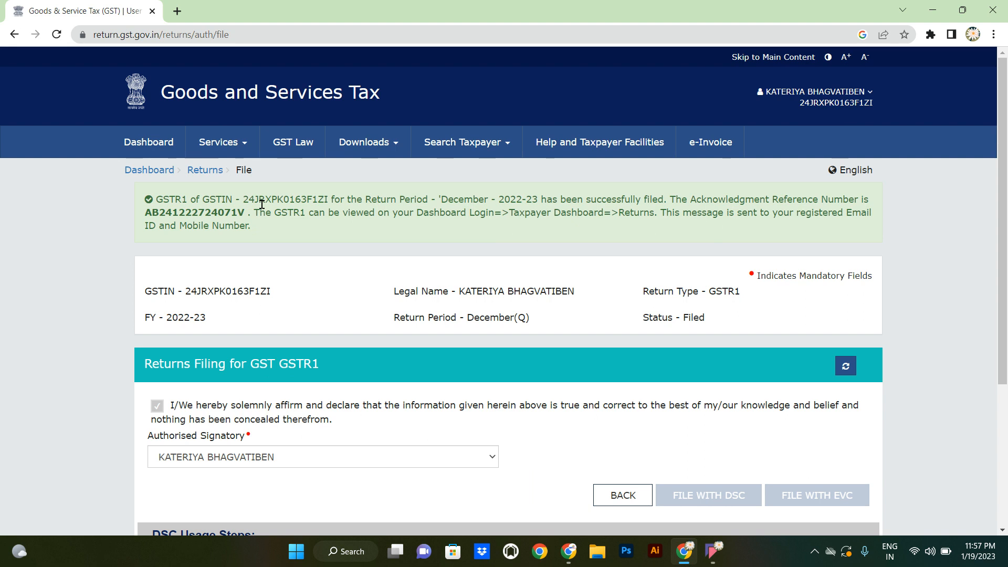
- Back on the Returns dashboard, search 2022-23 Quarter 3 (Oct - Dec) and scroll to the GSTR-1 and GSTR-3B tiles
left_click(203, 170)
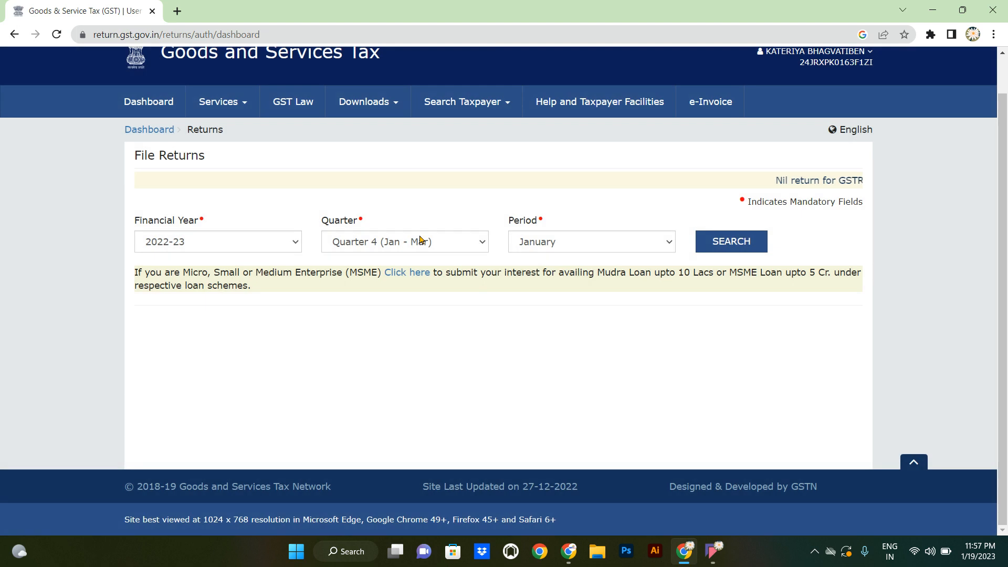
left_click(419, 240)
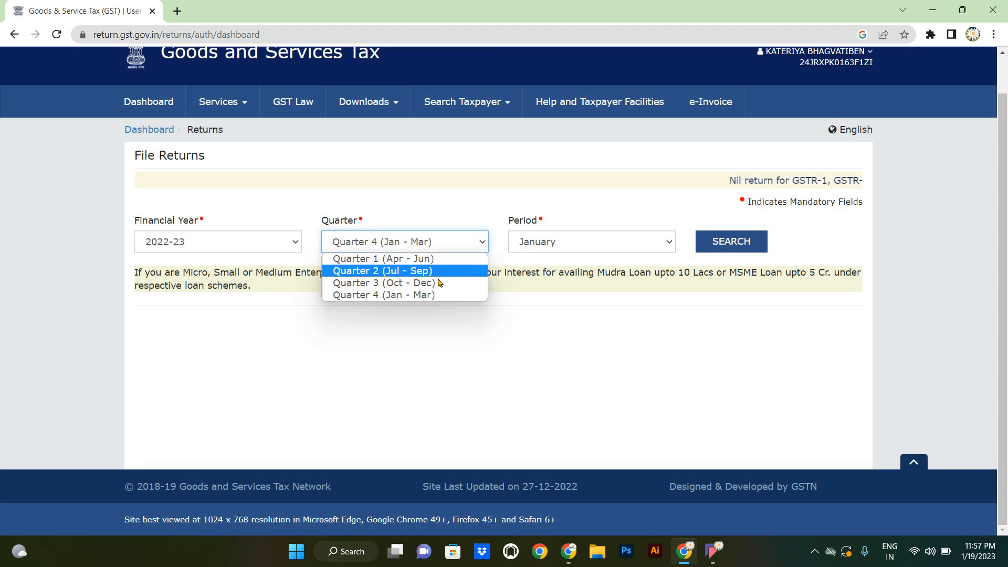
left_click(440, 283)
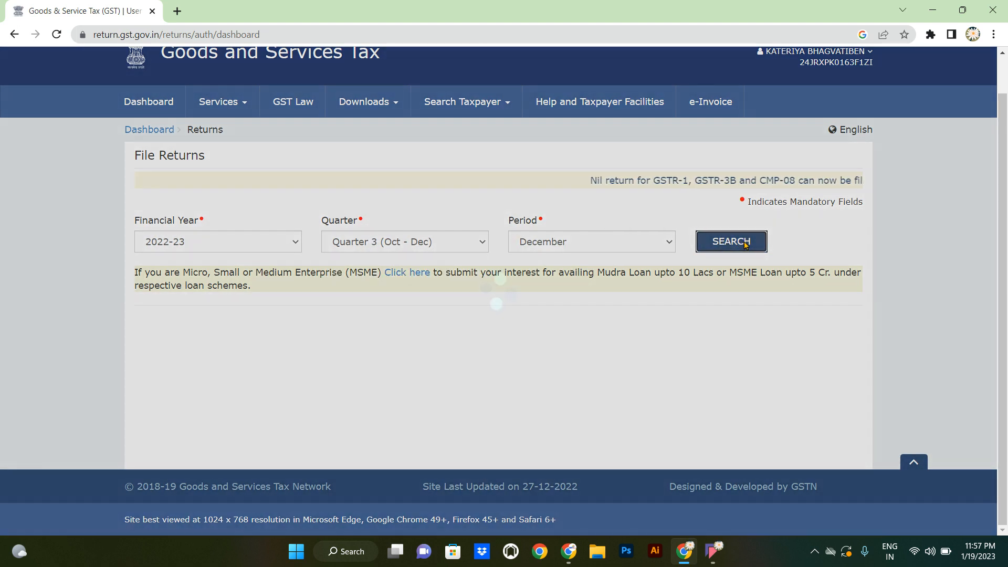
left_click(740, 242)
scroll(745, 246, "down", 4)
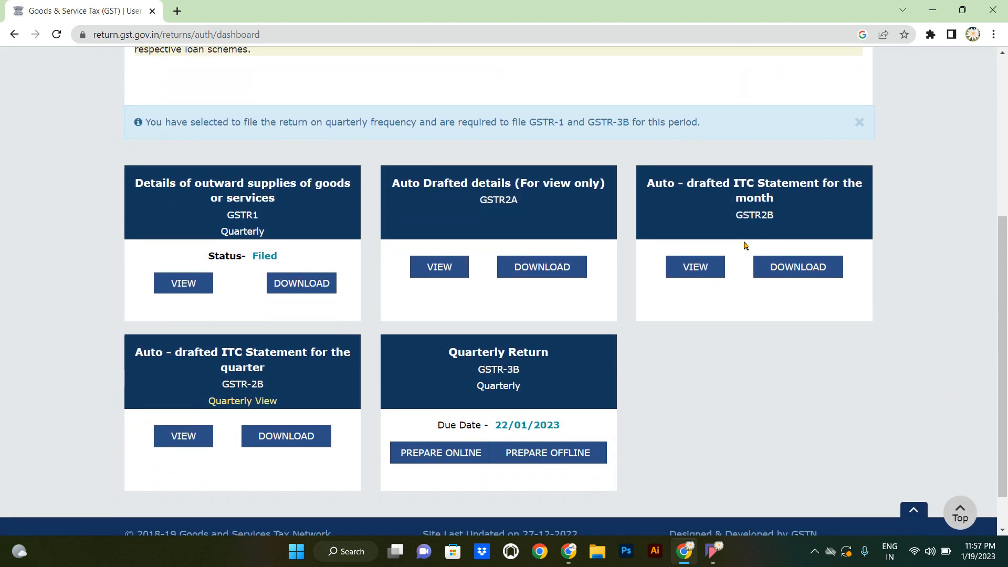
scroll(744, 246, "down", 1)
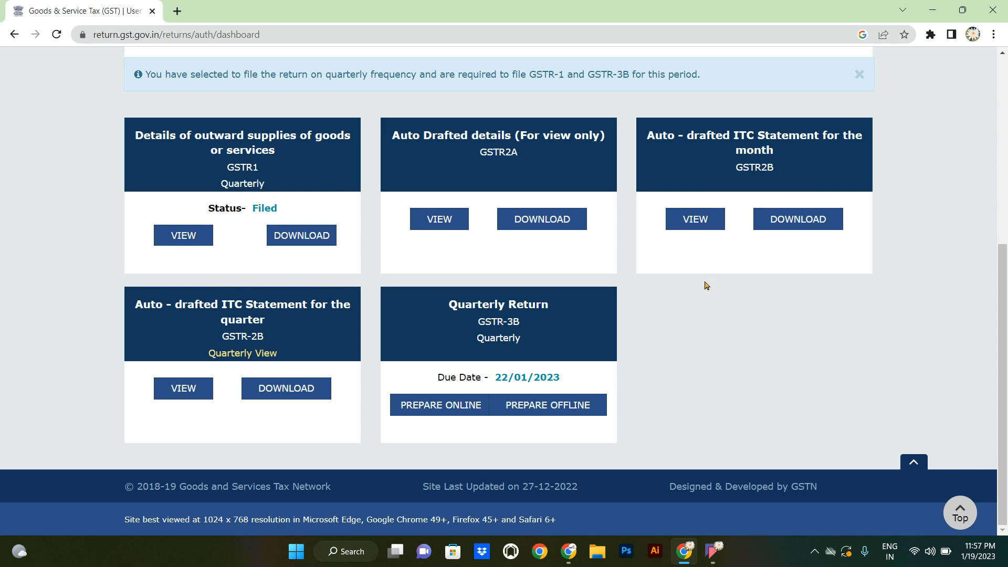
- Start preparing the Oct–Dec 2022 GSTR-3B quarterly return online and declare it a Nil return
left_click(561, 318)
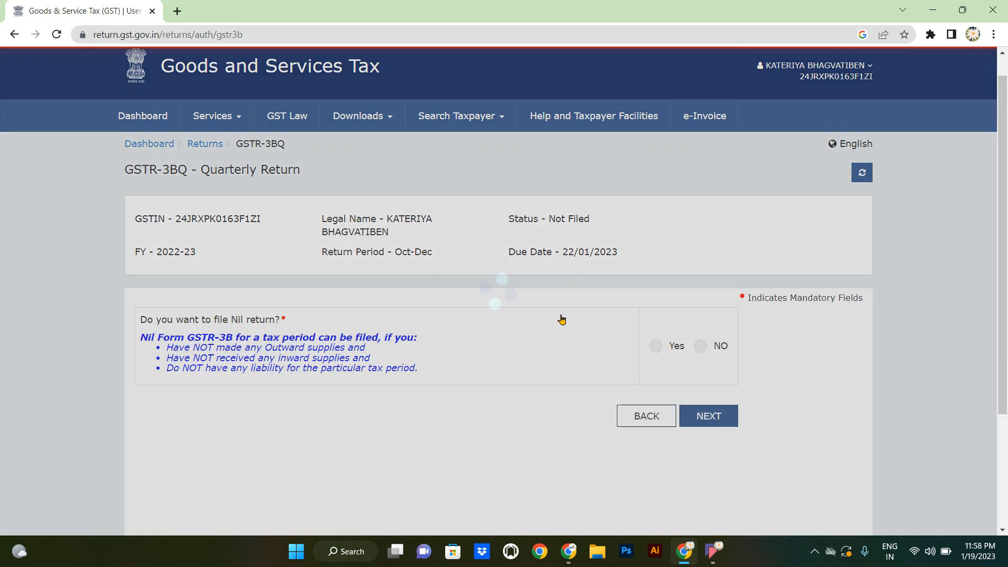
scroll(560, 319, "down", 3)
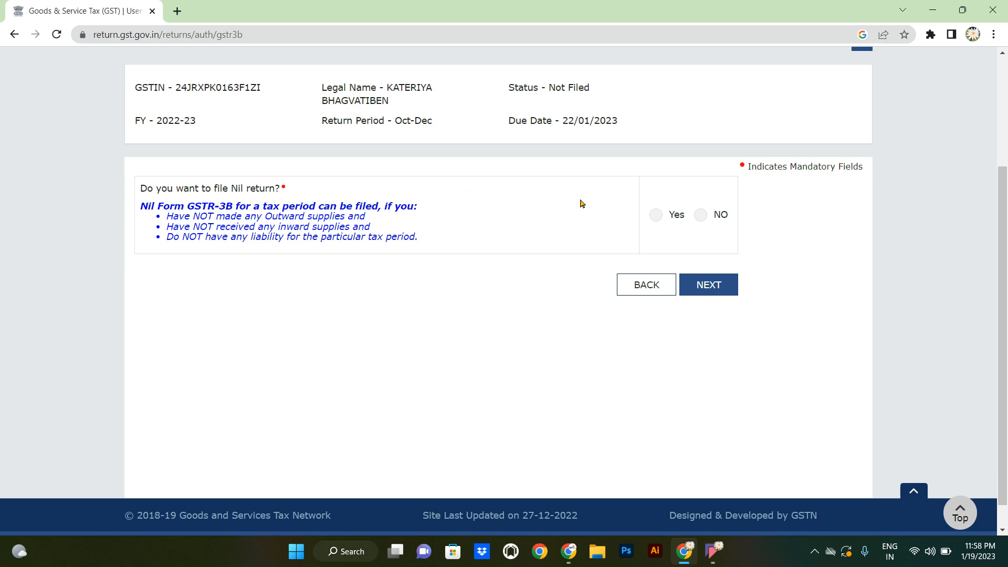
left_click(657, 215)
- Affirm the GSTR-3B verification with the authorised signatory, then download and open the system-generated GSTR-3B PDF
left_click(722, 288)
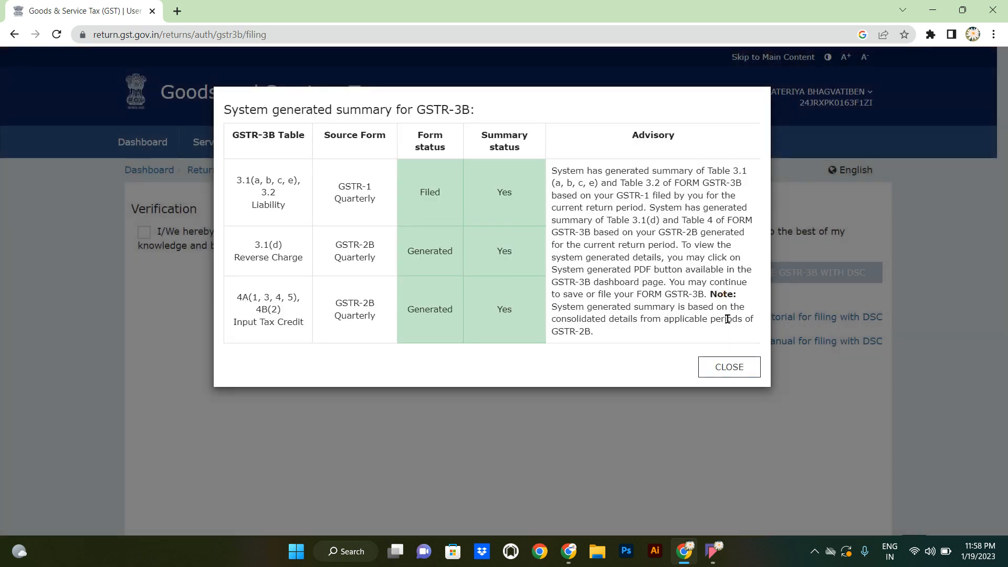
left_click(731, 368)
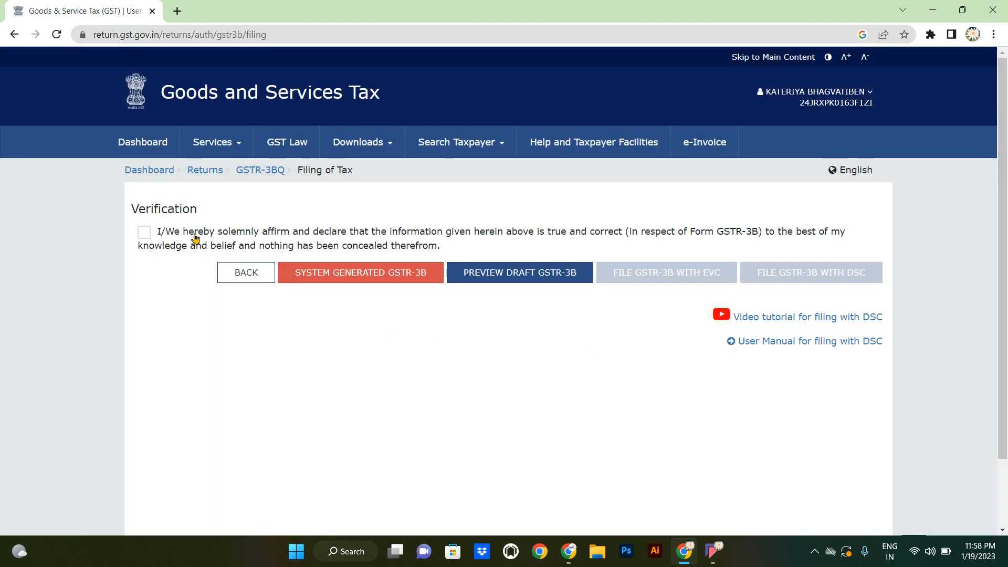
left_click(144, 233)
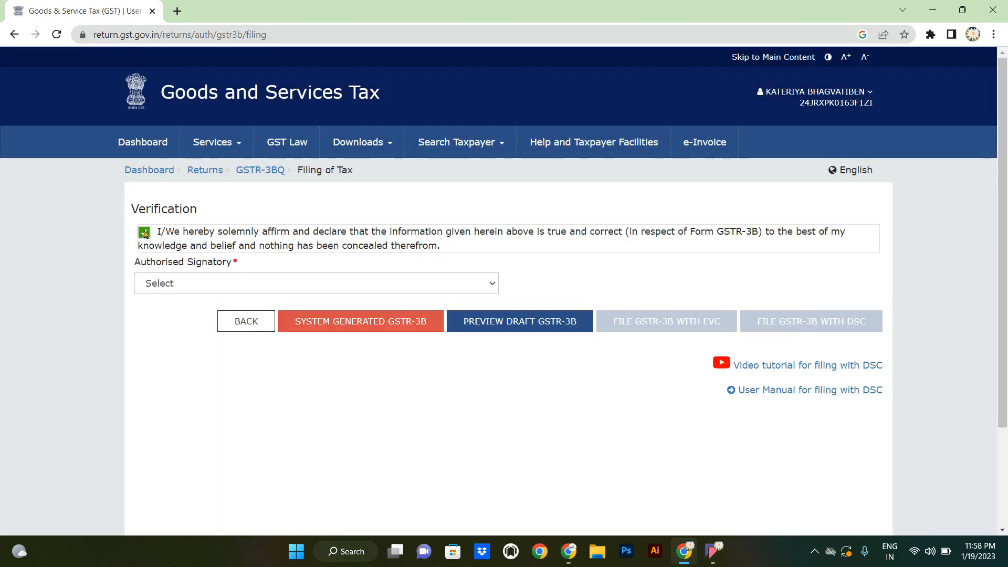
left_click(191, 284)
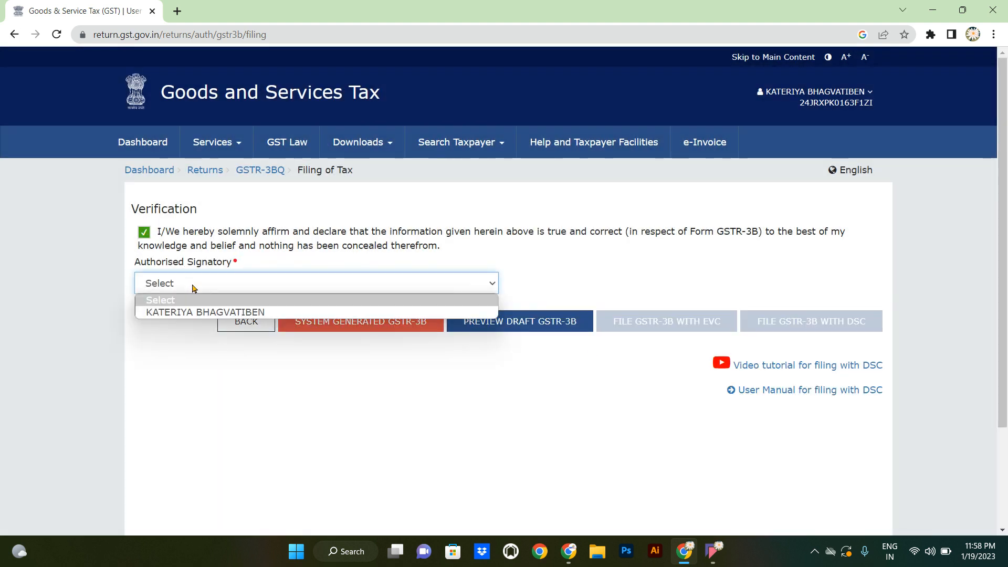
left_click(204, 311)
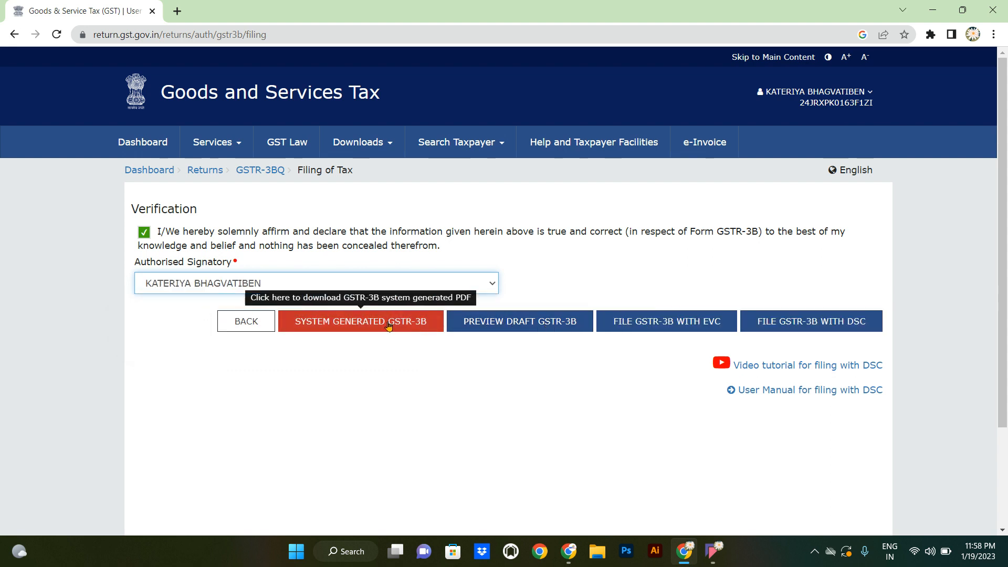
left_click(332, 326)
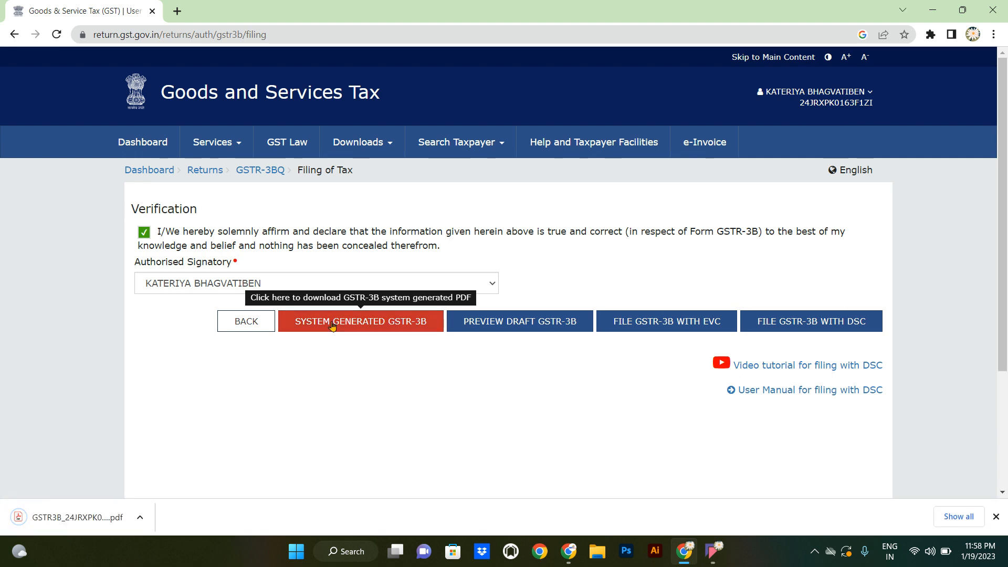
left_click(22, 520)
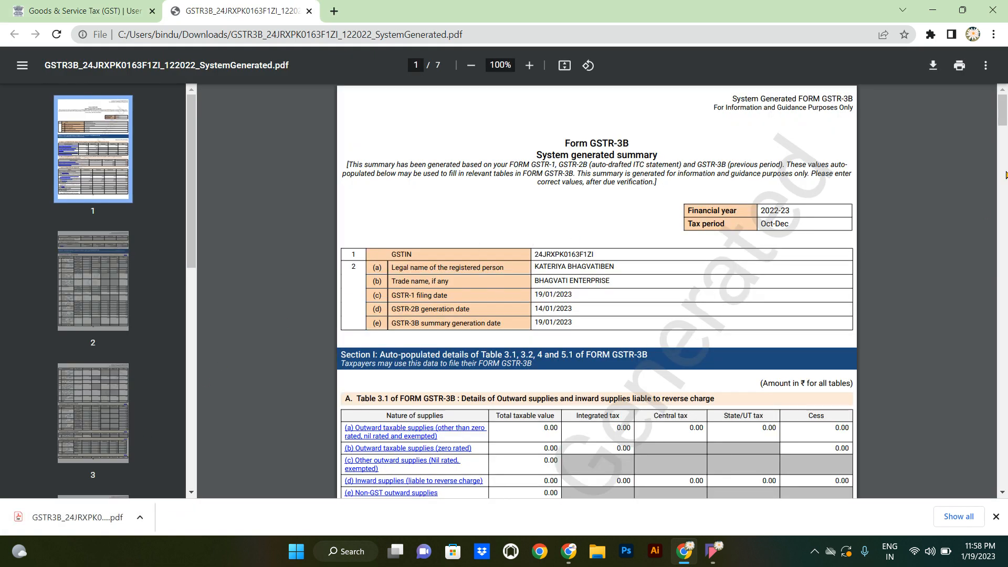
- Scroll the GSTR-3B summary PDF to the Table 4 ITC figures and return to the GST Portal tab
scroll(1003, 140, "down", 6)
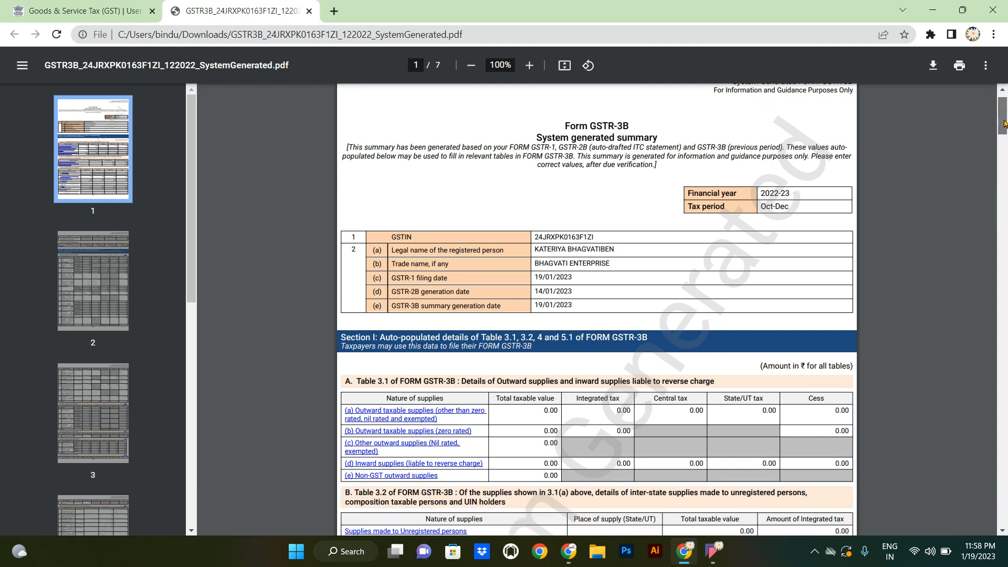
scroll(1003, 142, "down", 4)
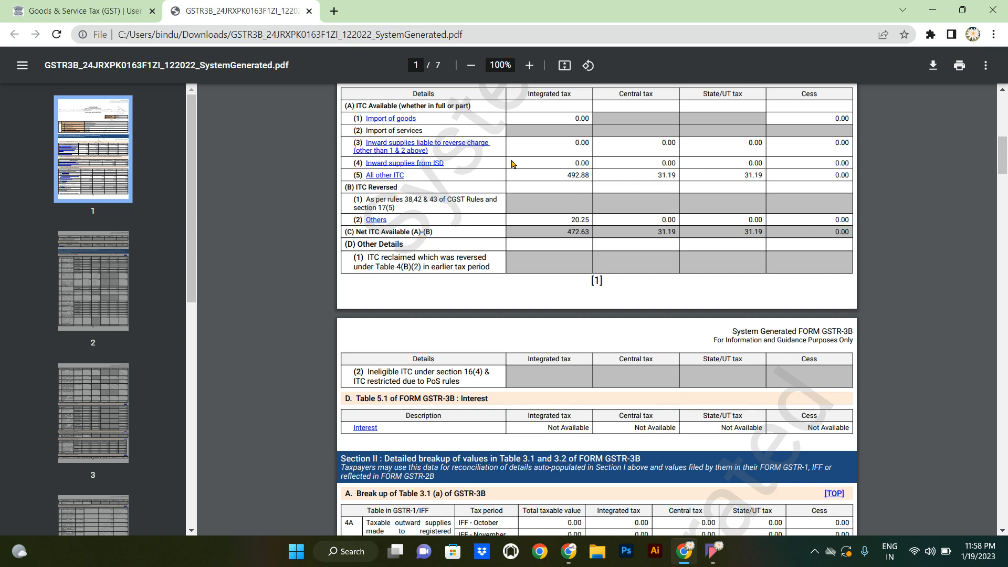
left_click(77, 8)
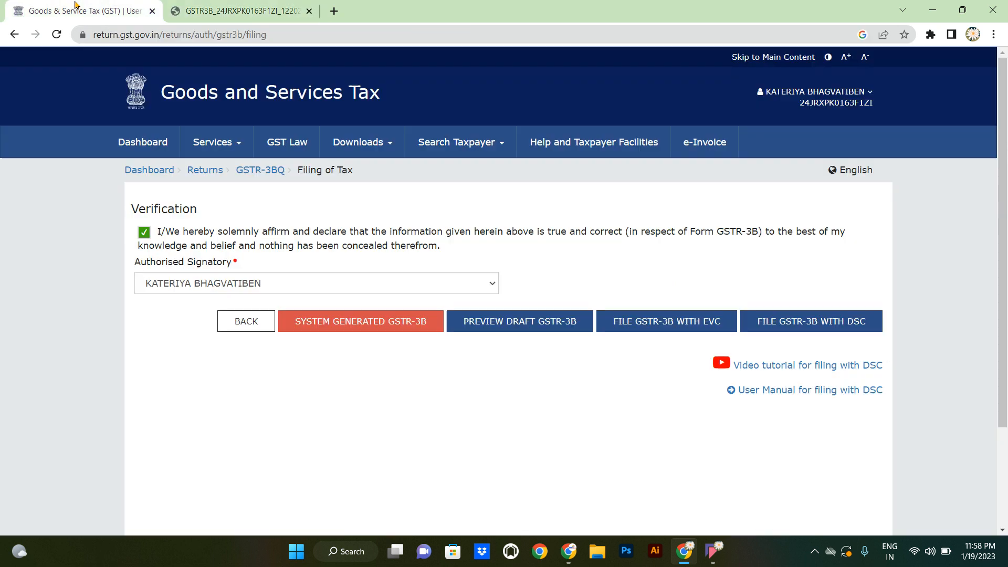
- Go back to the returns dashboard and search Quarter 3 (Oct - Dec) returns for December 2022
left_click(204, 175)
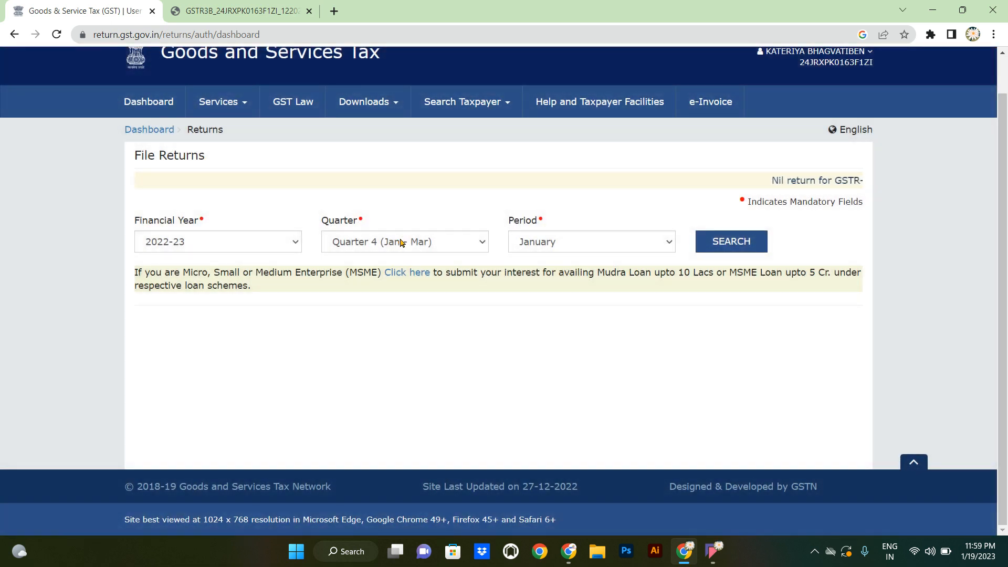
left_click(395, 242)
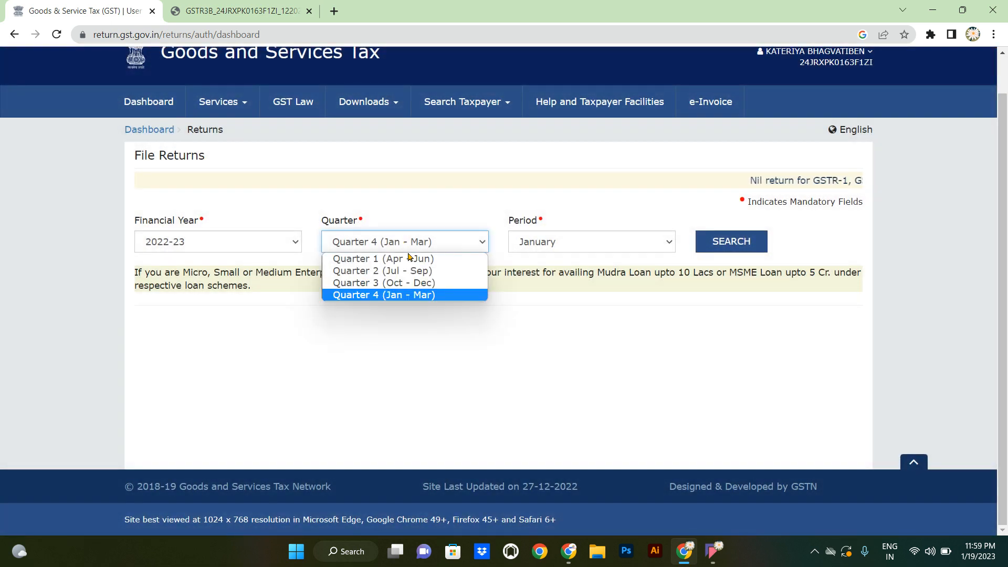
left_click(424, 284)
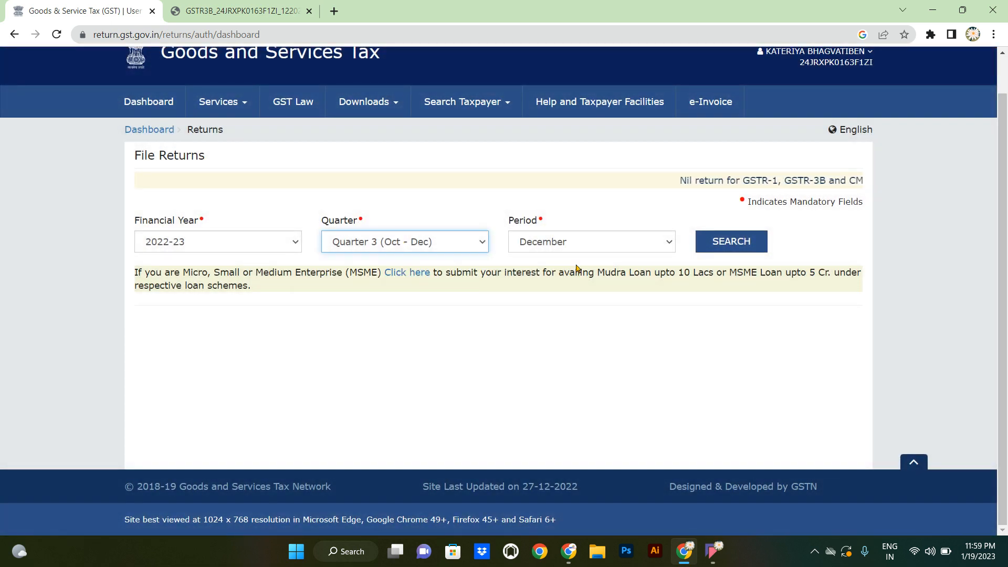
left_click(718, 242)
- Check December's GSTR-2A B2B invoices, which show no documents, and return to File Returns
scroll(719, 244, "down", 1)
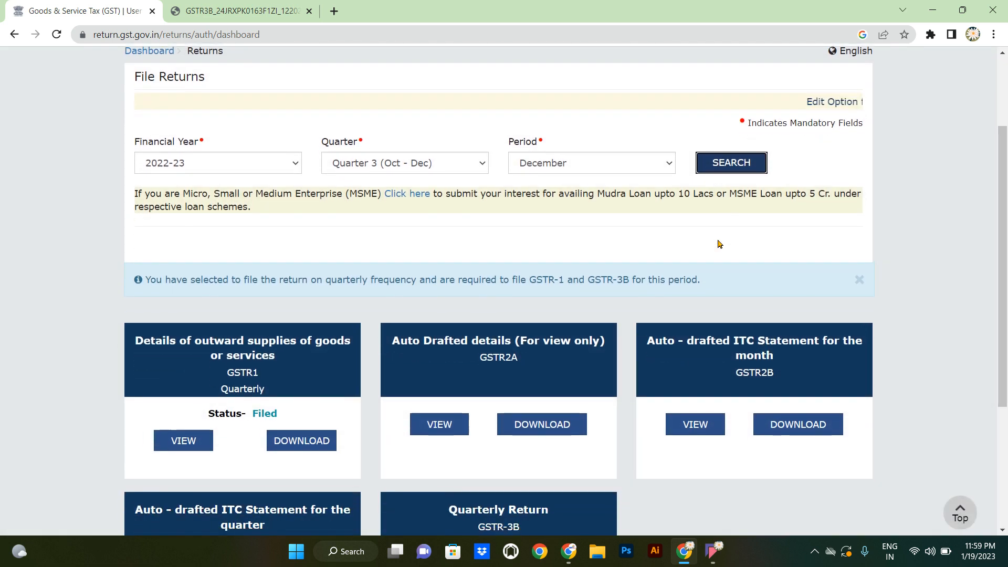
scroll(720, 244, "down", 1)
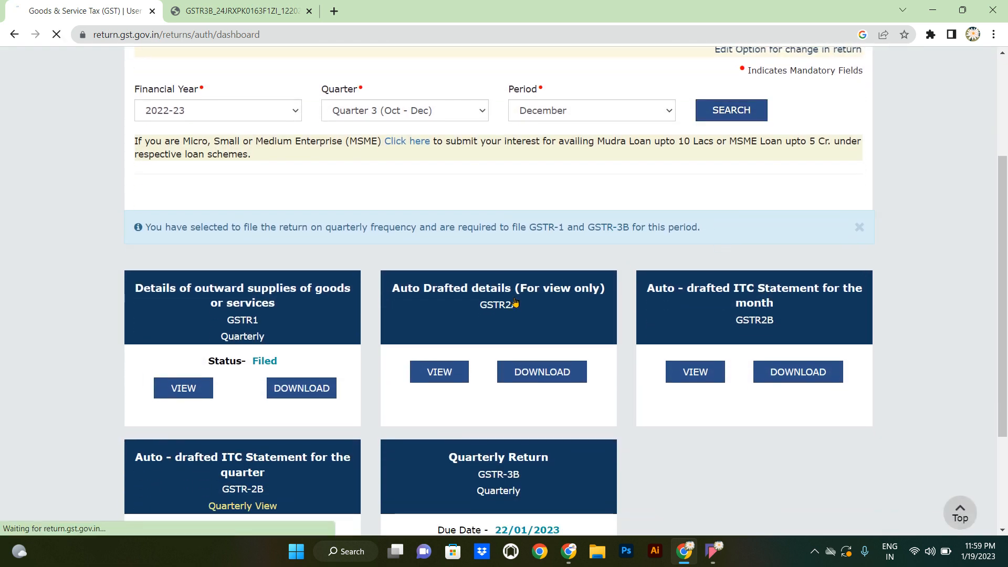
scroll(515, 302, "down", 2)
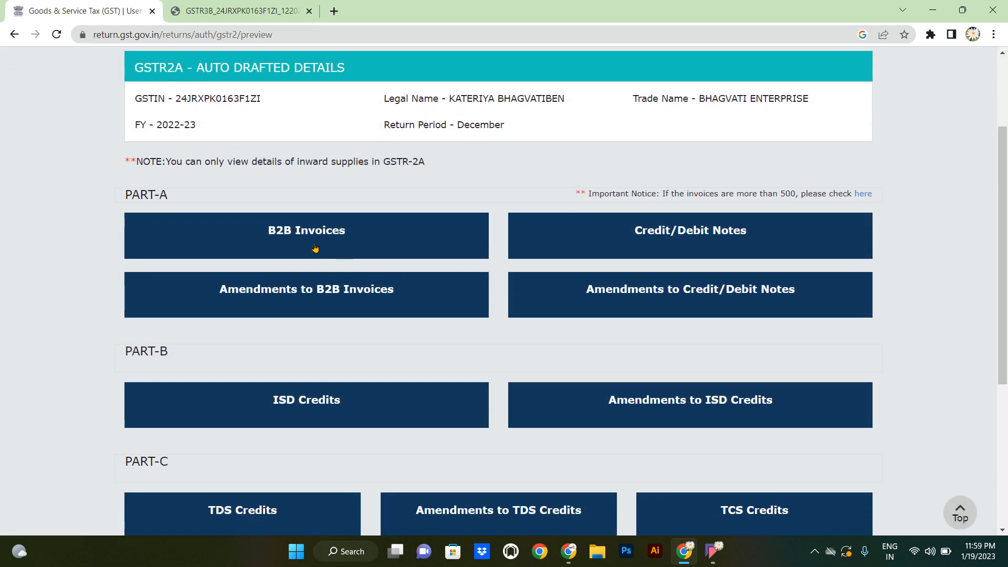
left_click(315, 248)
scroll(303, 242, "down", 1)
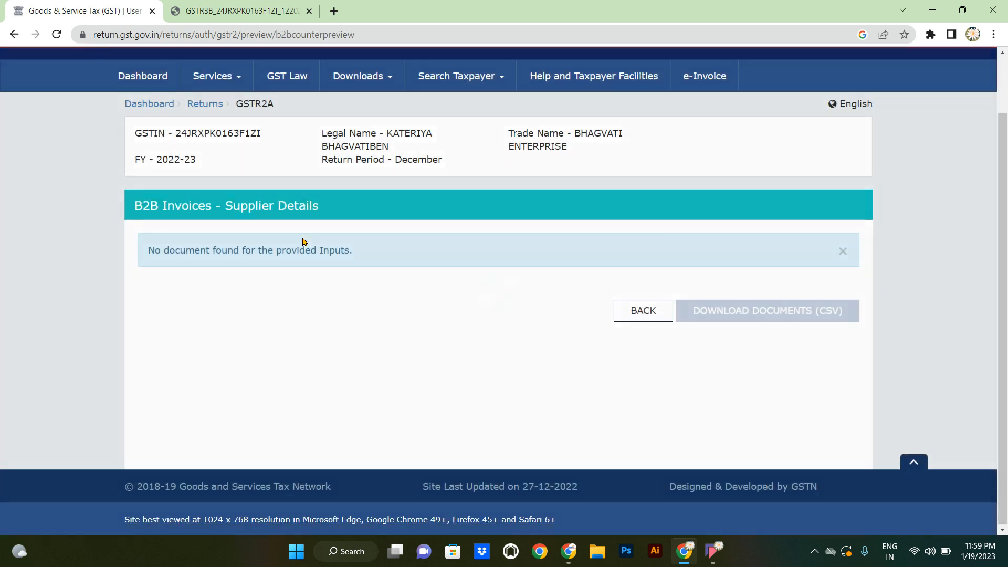
scroll(303, 239, "up", 1)
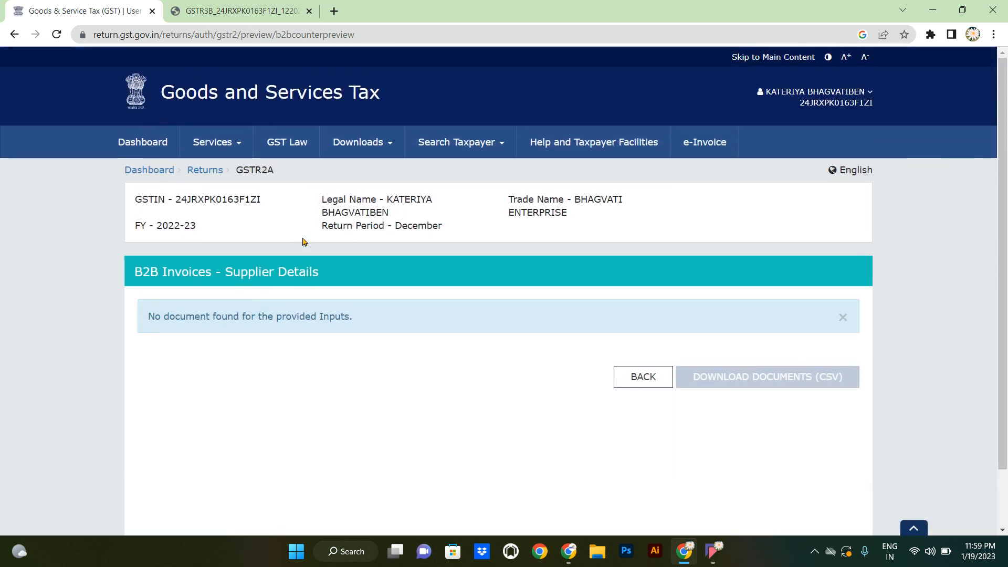
left_click(204, 172)
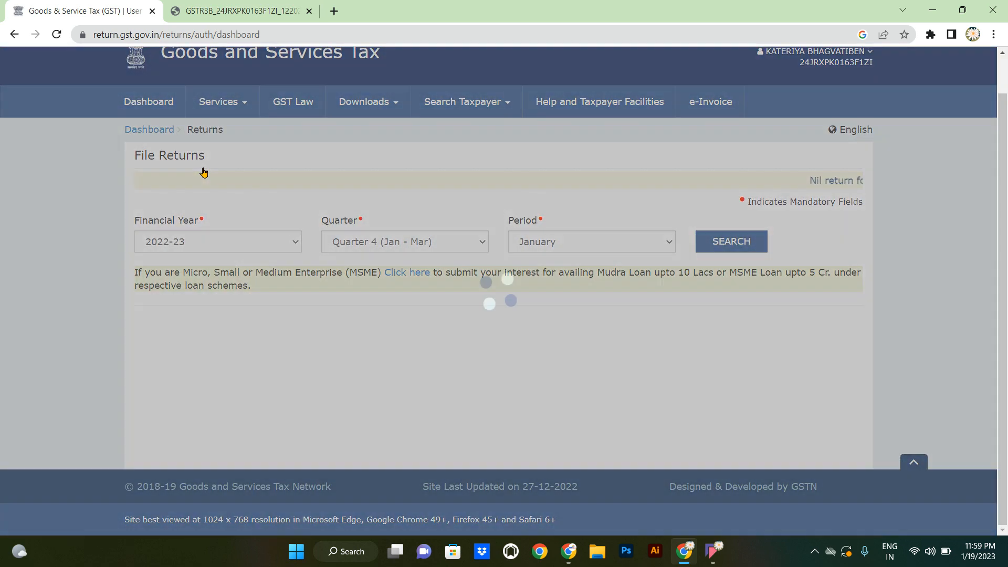
- Search Quarter 3 (Oct - Dec) returns for the November 2022 period
left_click(380, 241)
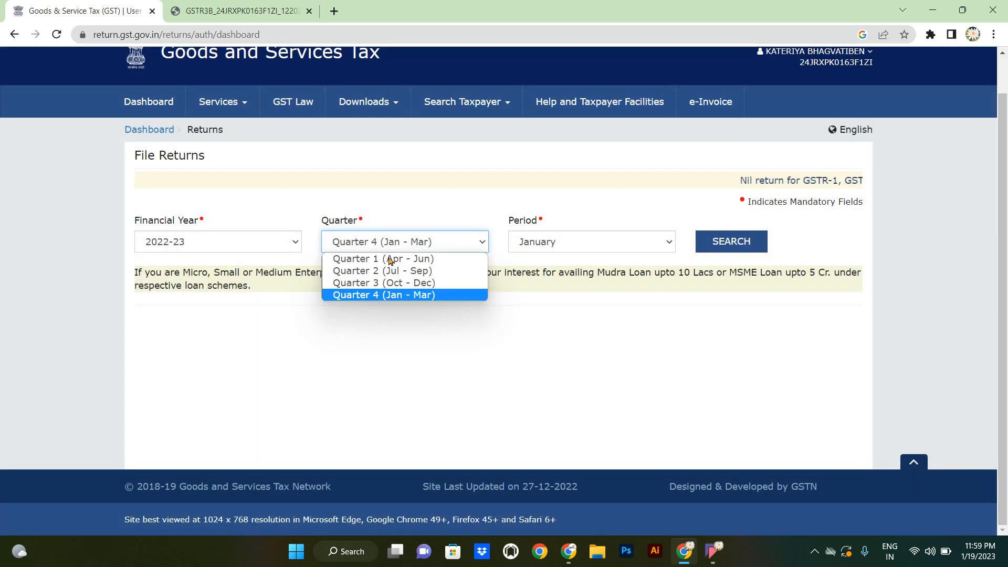
left_click(409, 284)
left_click(589, 245)
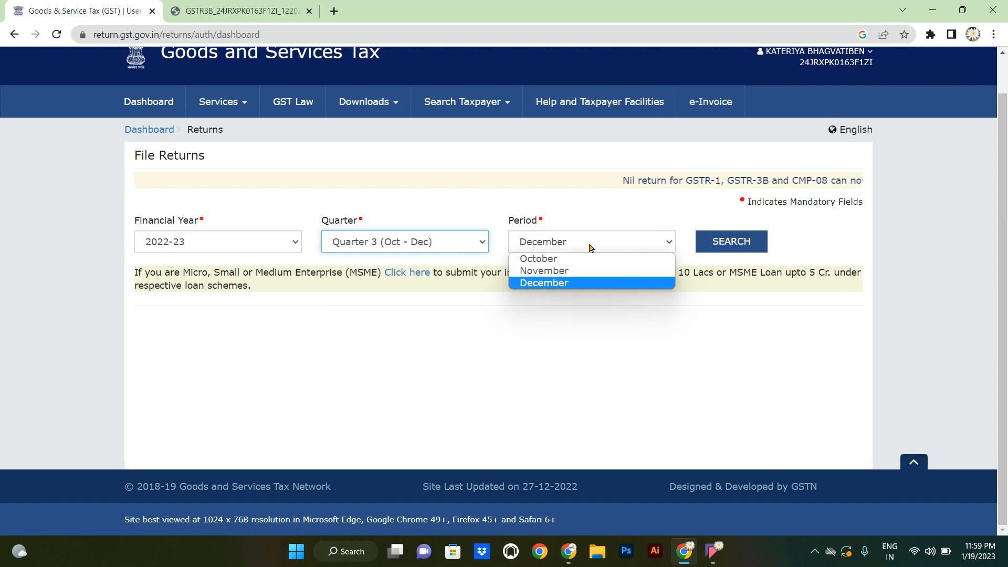
left_click(589, 271)
left_click(726, 248)
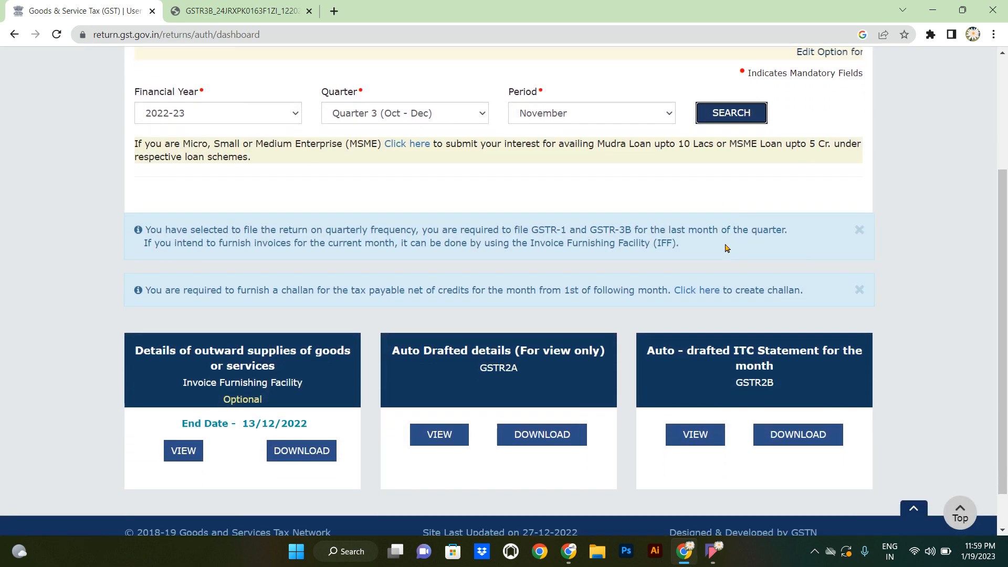
- Check November's GSTR-2A B2B invoices, finding no documents, and go back to File Returns
left_click(539, 358)
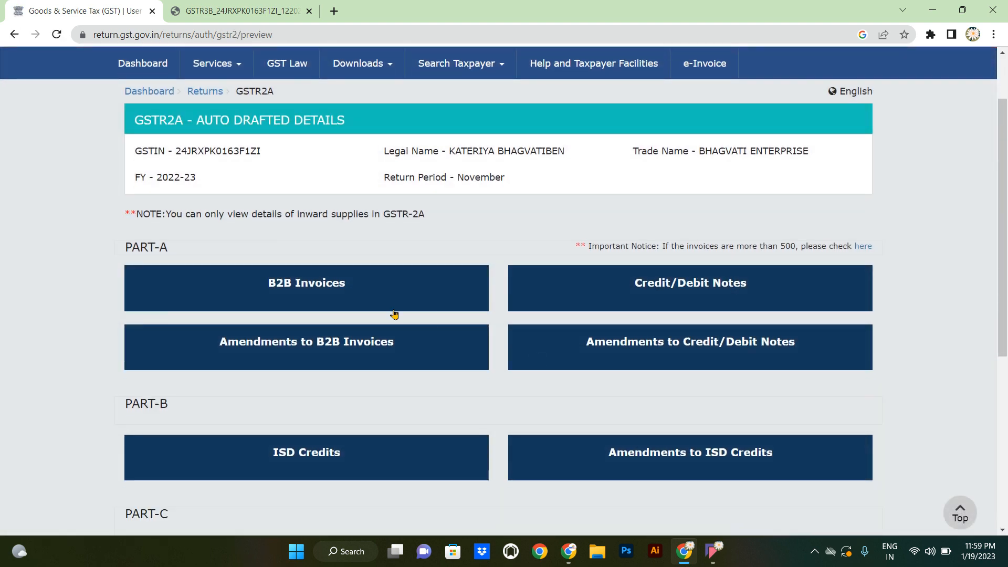
left_click(330, 292)
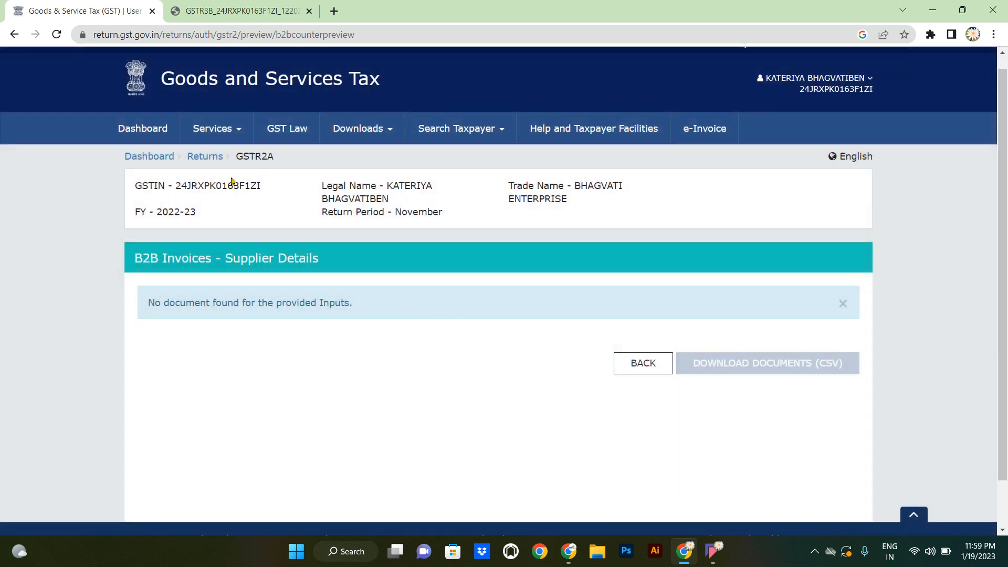
left_click(203, 158)
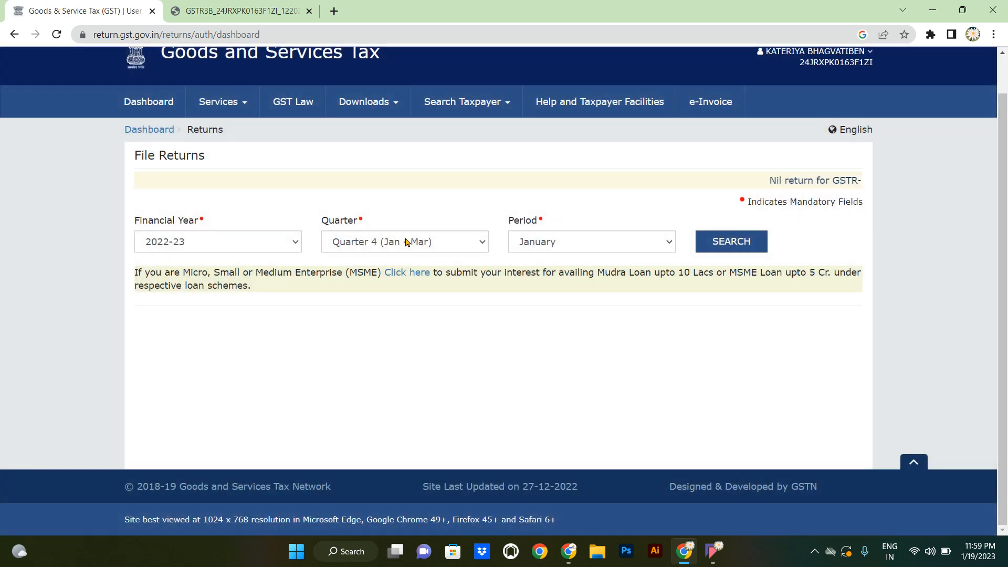
- Search Quarter 3 returns for October 2022 and open its GSTR-2A auto-drafted details
left_click(349, 241)
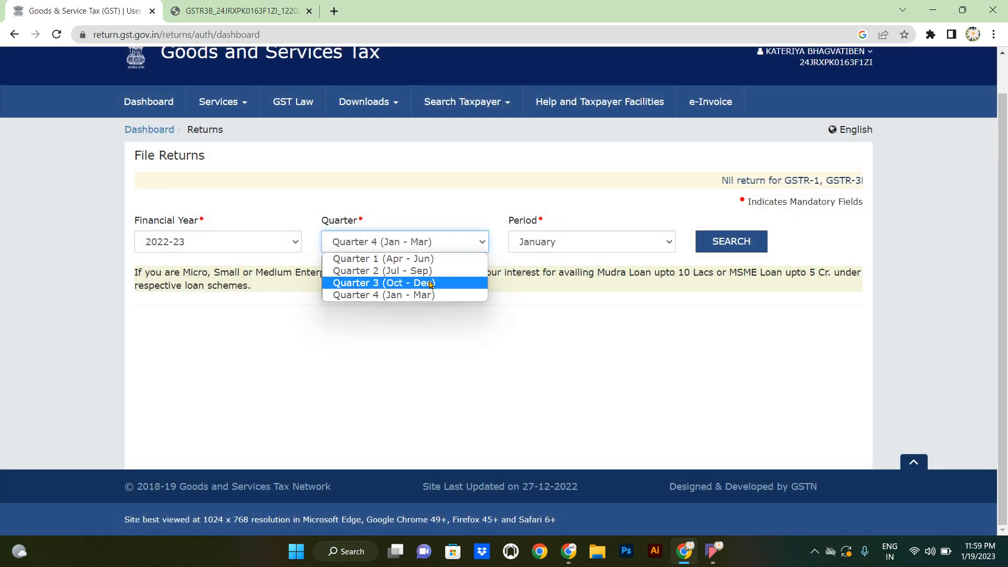
left_click(430, 283)
left_click(585, 249)
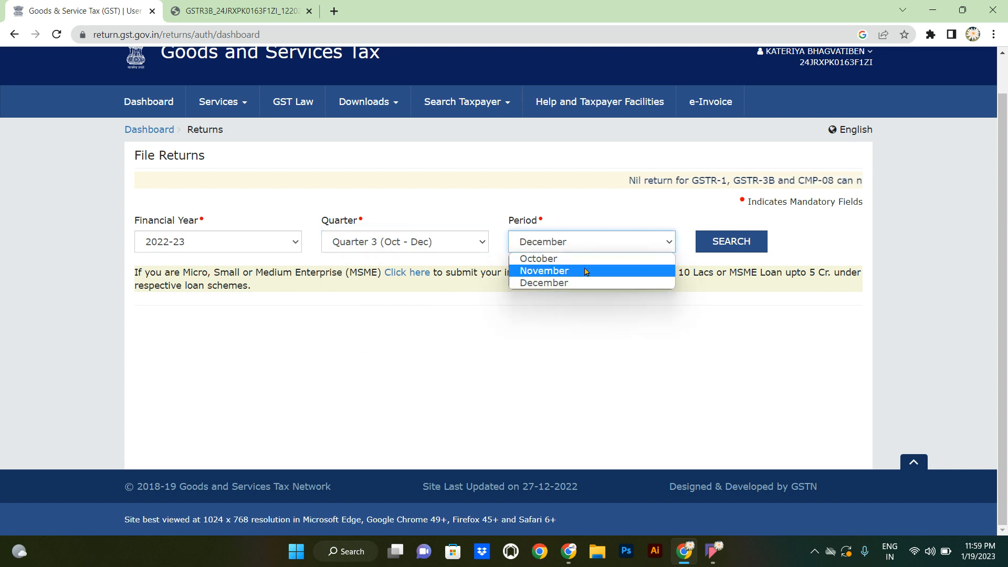
left_click(584, 268)
left_click(573, 246)
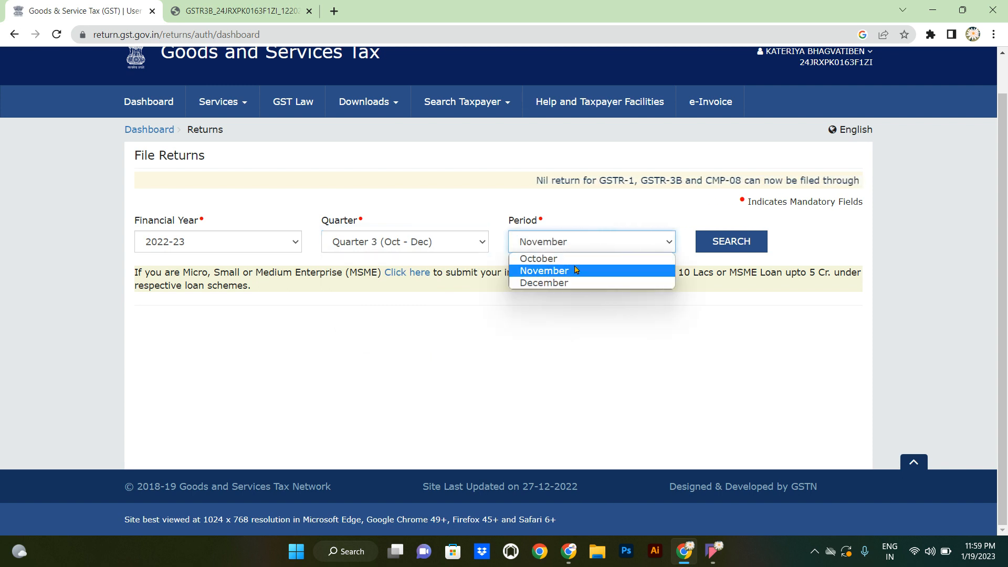
left_click(567, 259)
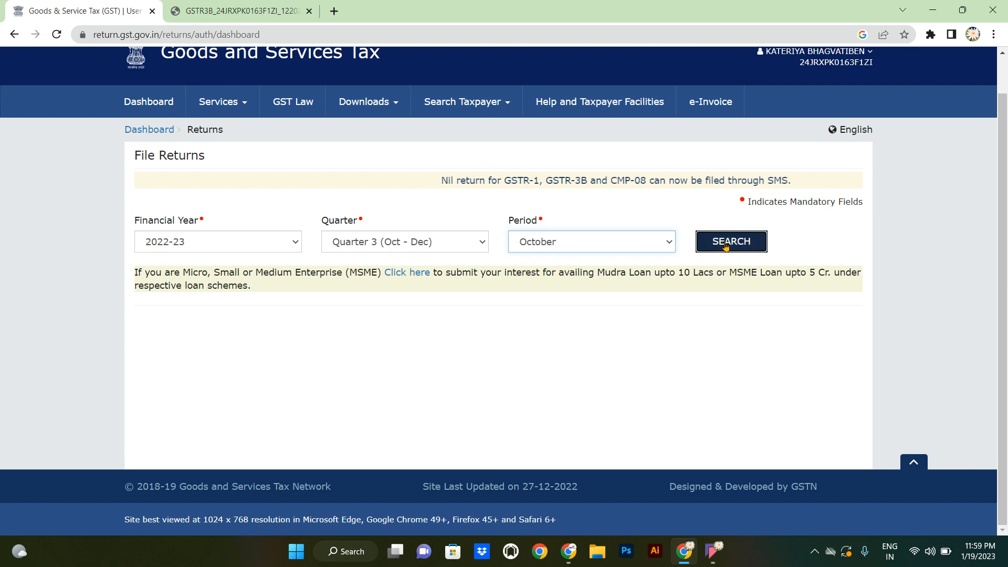
left_click(730, 243)
scroll(726, 245, "down", 3)
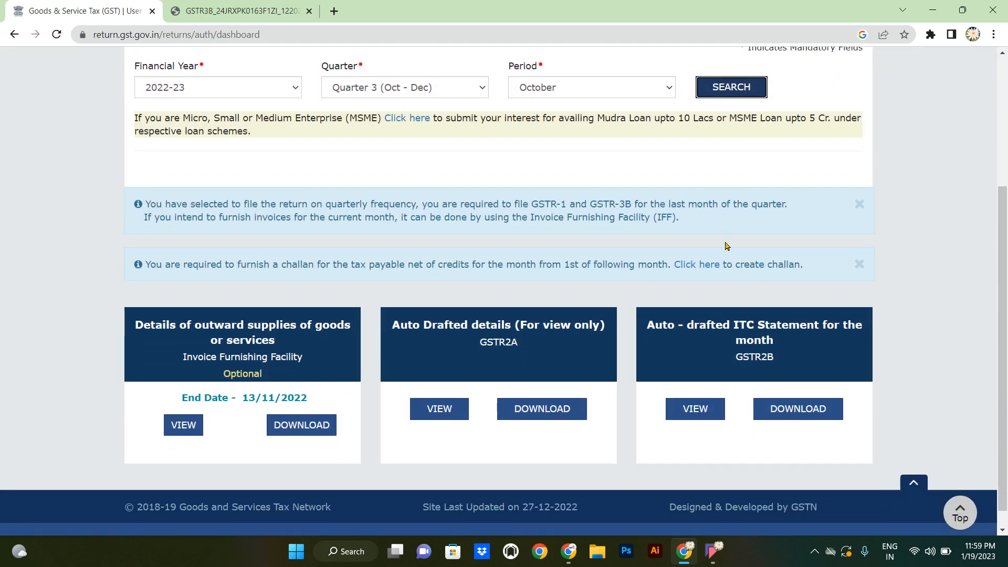
left_click(500, 322)
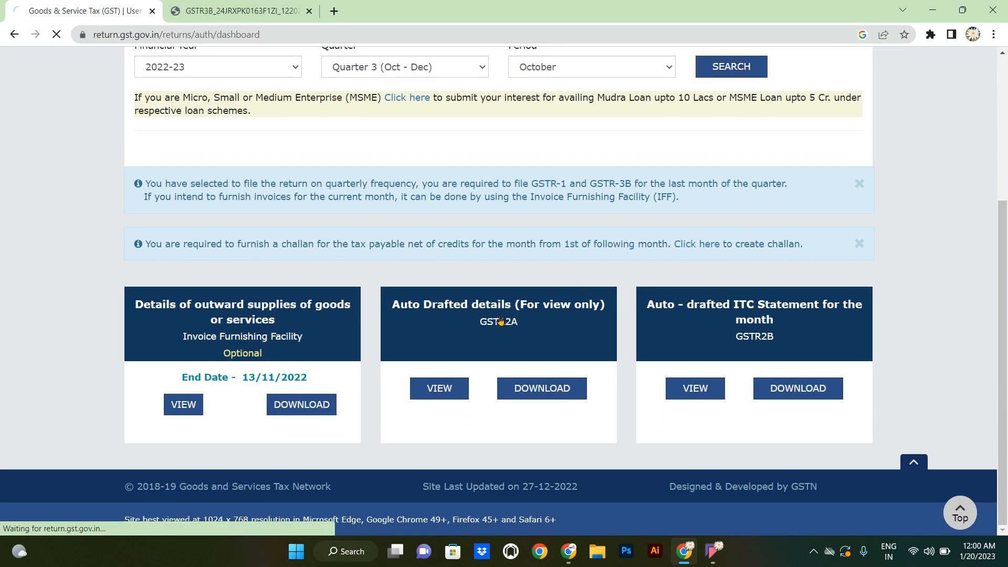
scroll(500, 320, "down", 1)
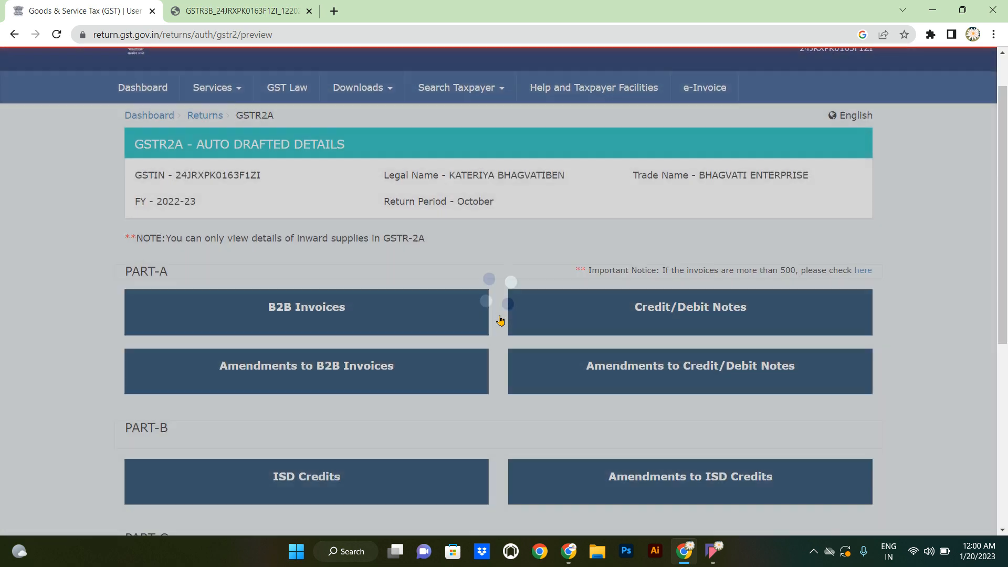
- Open October's GSTR-2A B2B invoices and review the five suppliers with GSTR-1 and GSTR-3B filed
left_click(362, 300)
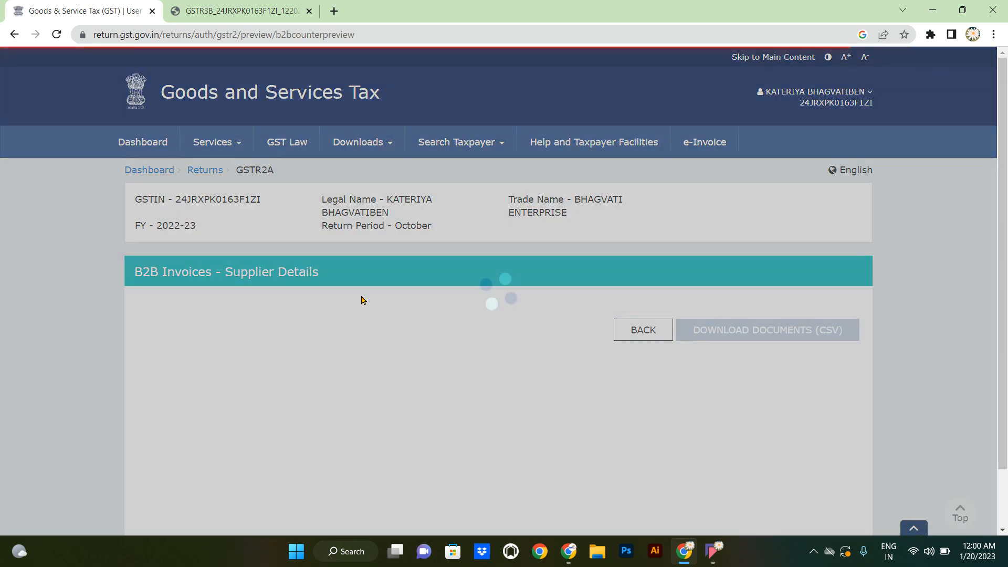
scroll(362, 300, "down", 3)
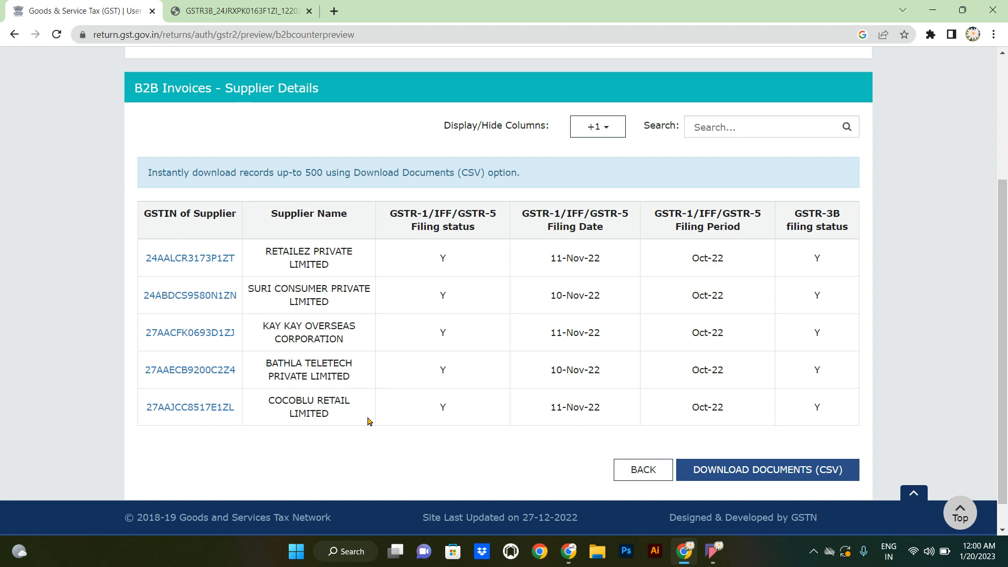
scroll(368, 421, "down", 1)
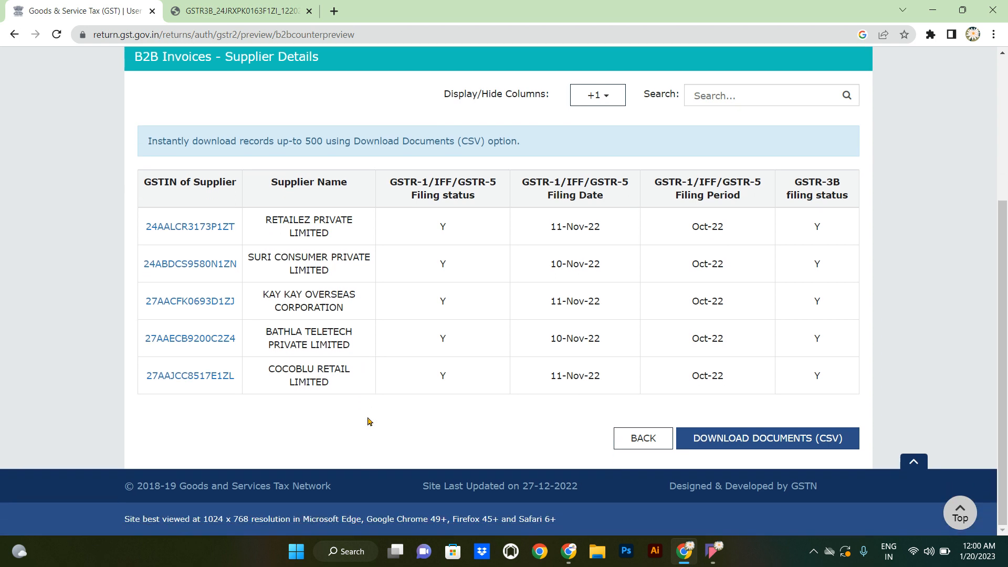
scroll(368, 421, "up", 2)
scroll(369, 422, "up", 1)
scroll(369, 422, "down", 1)
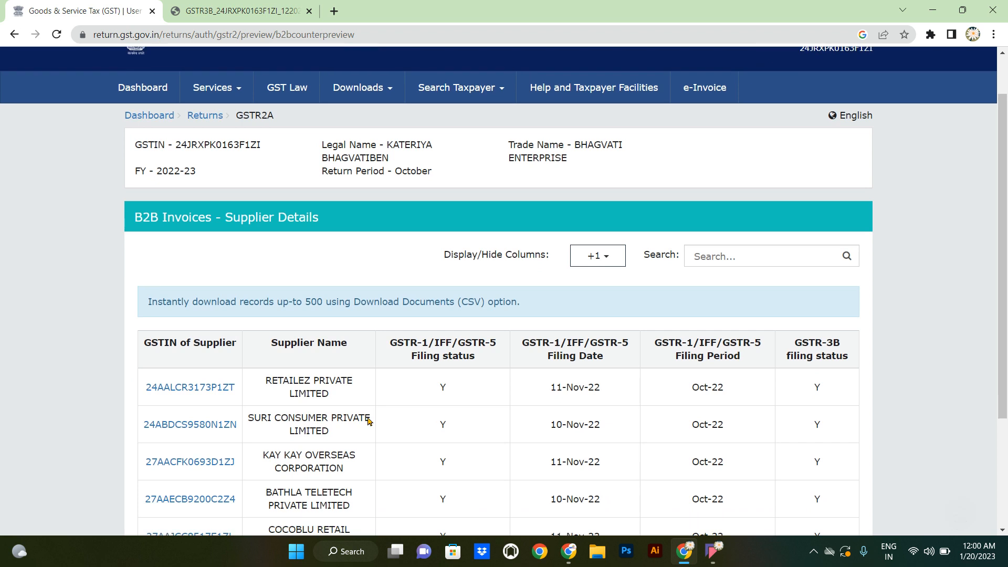
scroll(370, 421, "up", 1)
scroll(370, 421, "down", 2)
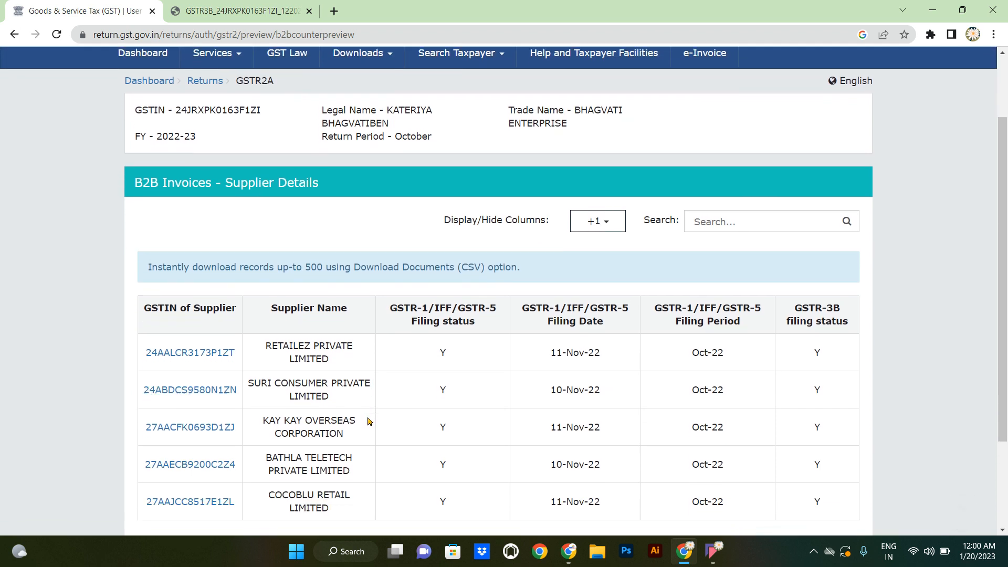
scroll(367, 417, "up", 2)
scroll(367, 418, "up", 1)
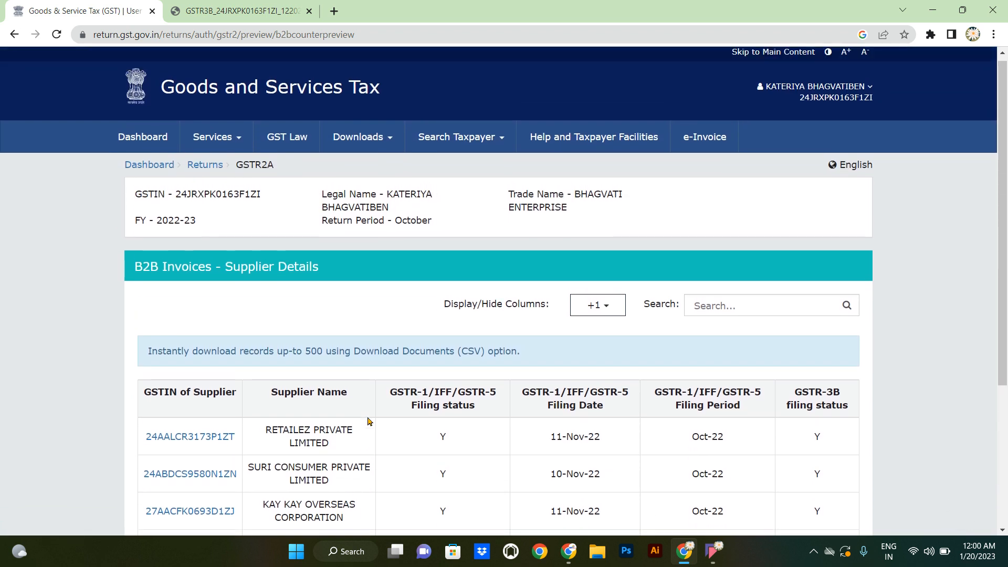
- Return to File Returns and search 2022-23 Quarter 3, December, showing GSTR-3B due 22/01/2023
left_click(201, 165)
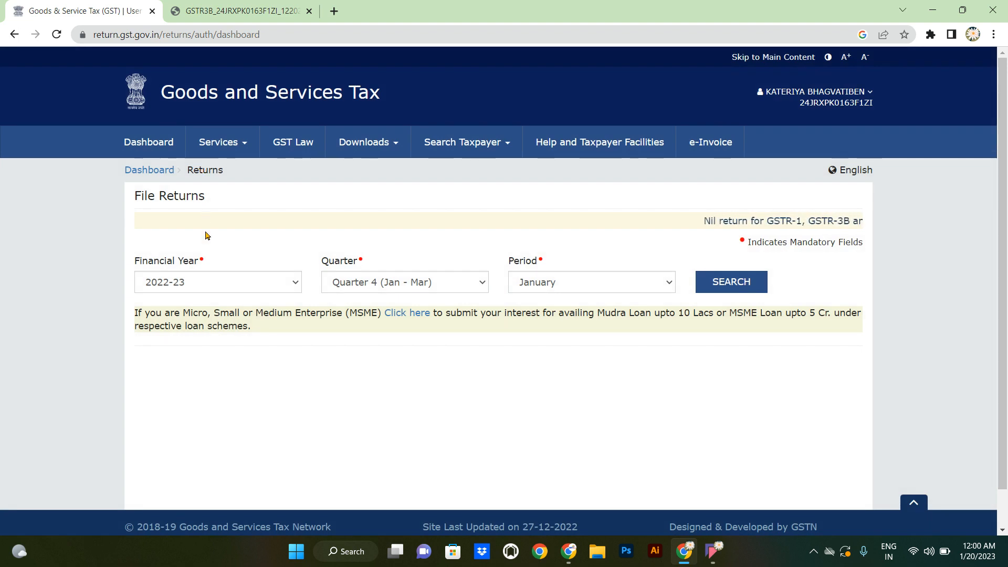
left_click(361, 285)
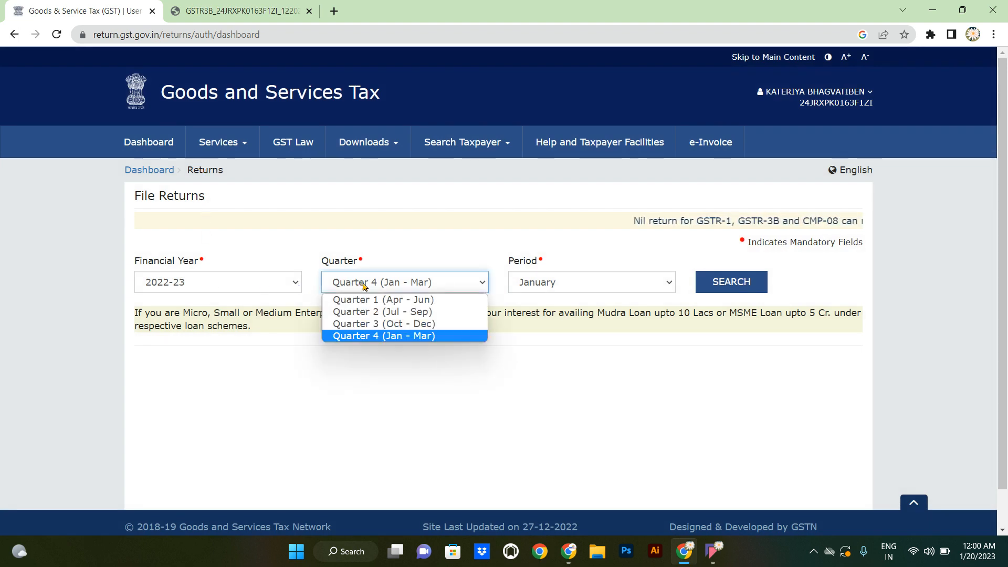
left_click(390, 327)
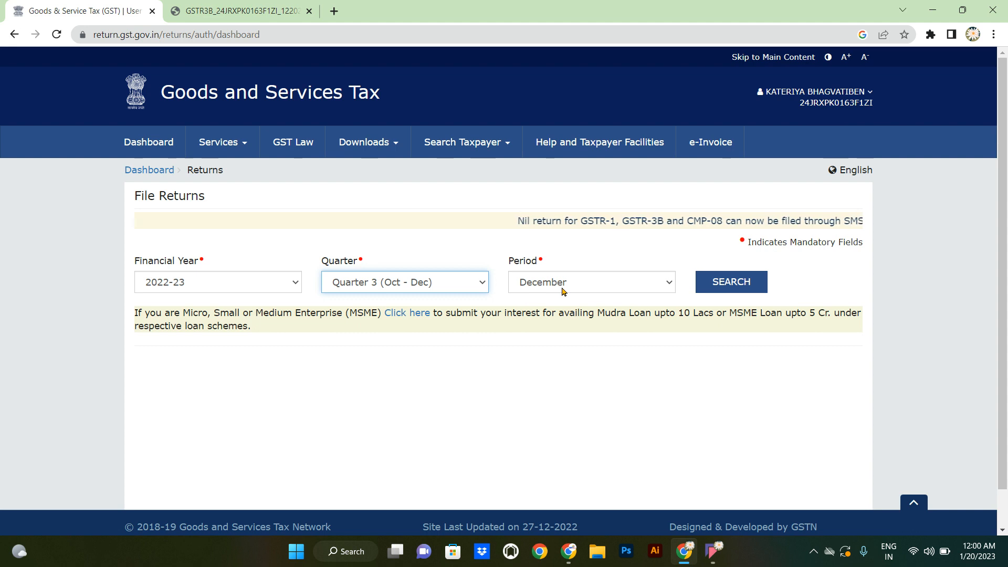
left_click(725, 285)
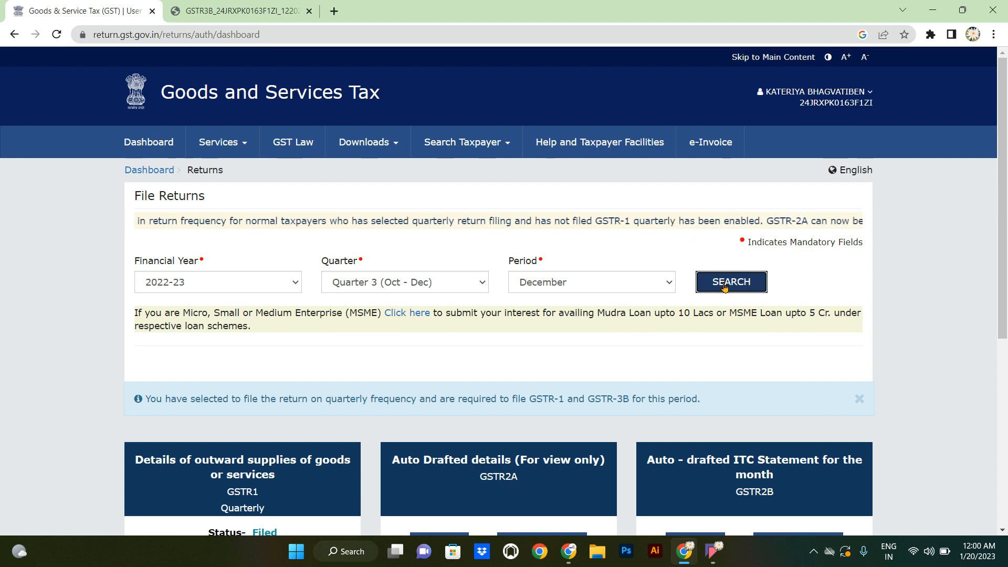
scroll(724, 286, "down", 2)
scroll(724, 286, "down", 4)
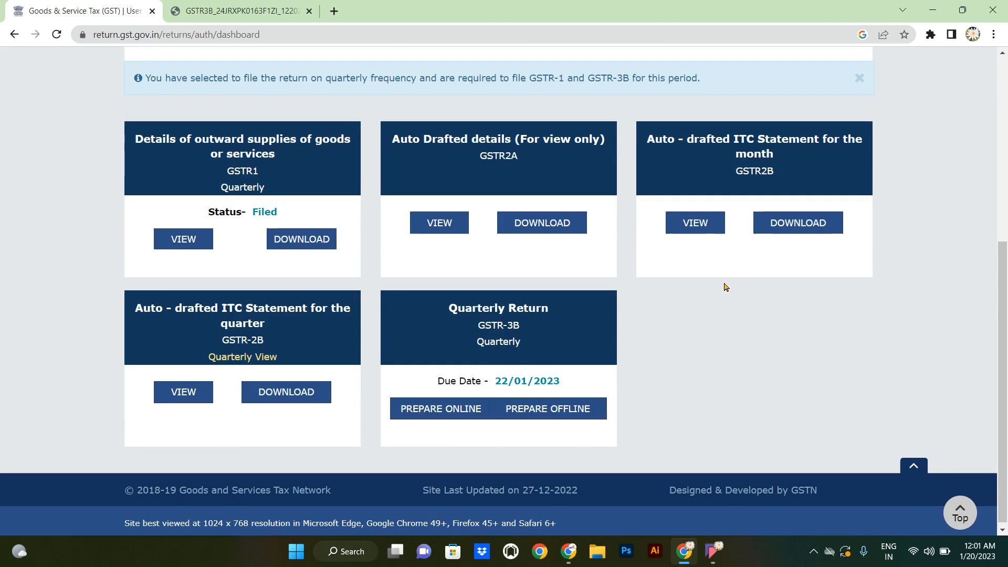
- Prepare the Oct–Dec GSTR-3B online as a non-nil return and view its ₹0.00 table tiles
left_click(521, 320)
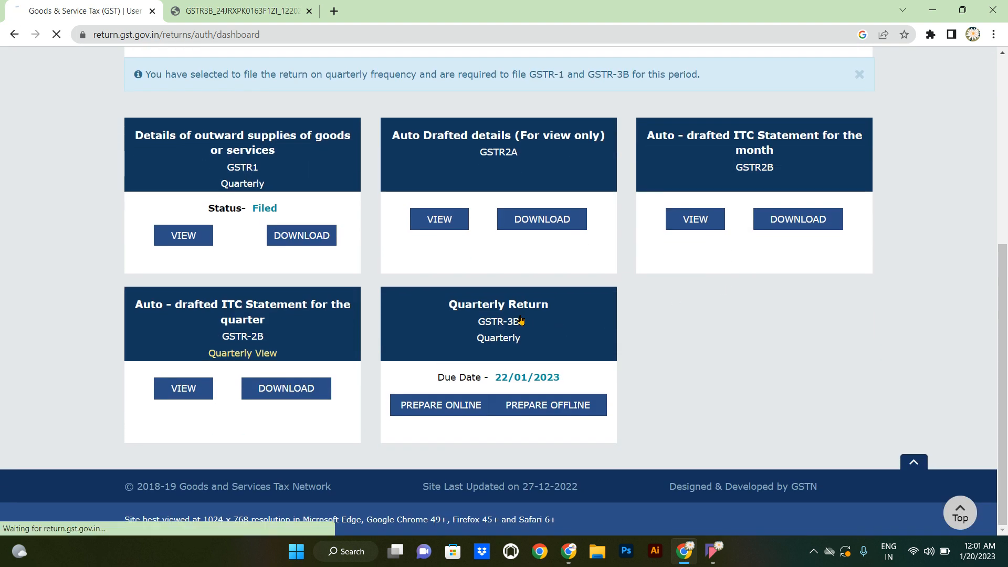
scroll(520, 320, "down", 3)
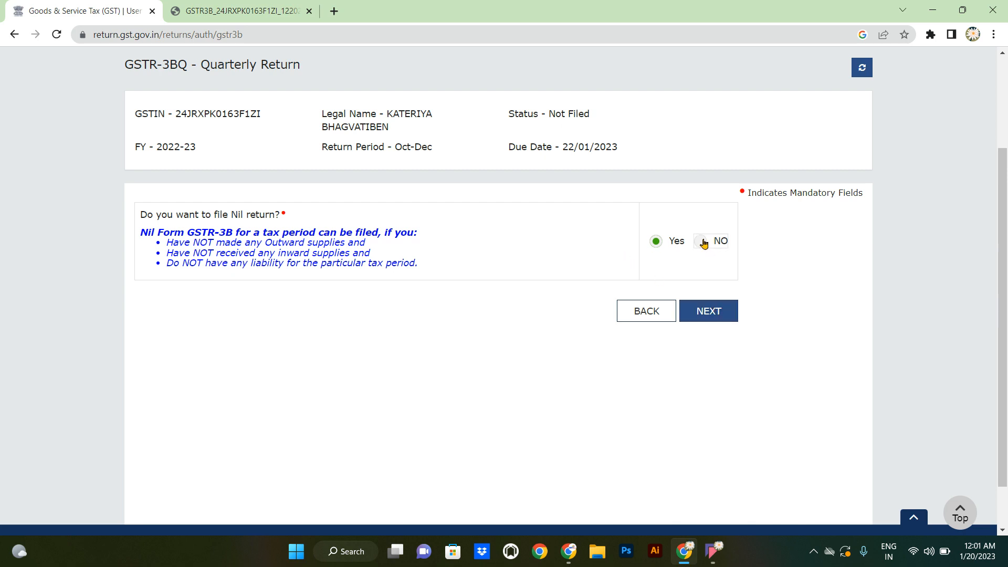
left_click(709, 312)
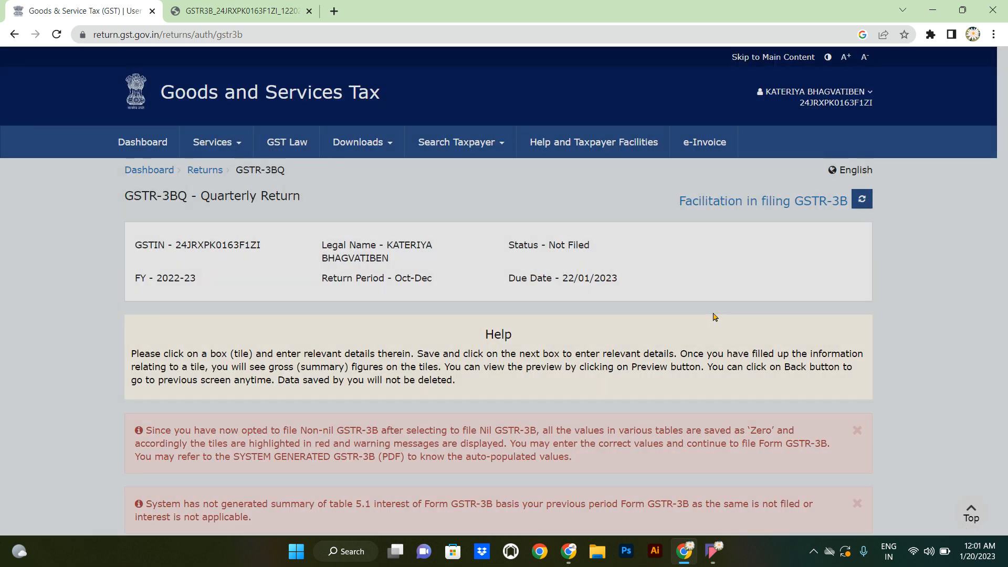
left_click(737, 367)
scroll(737, 372, "down", 1)
scroll(738, 372, "down", 5)
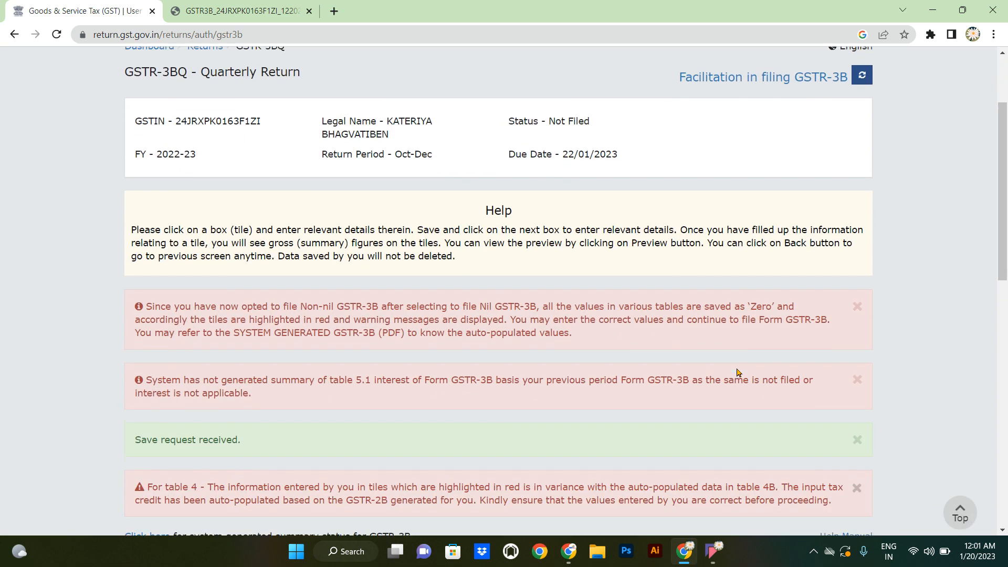
scroll(738, 373, "down", 5)
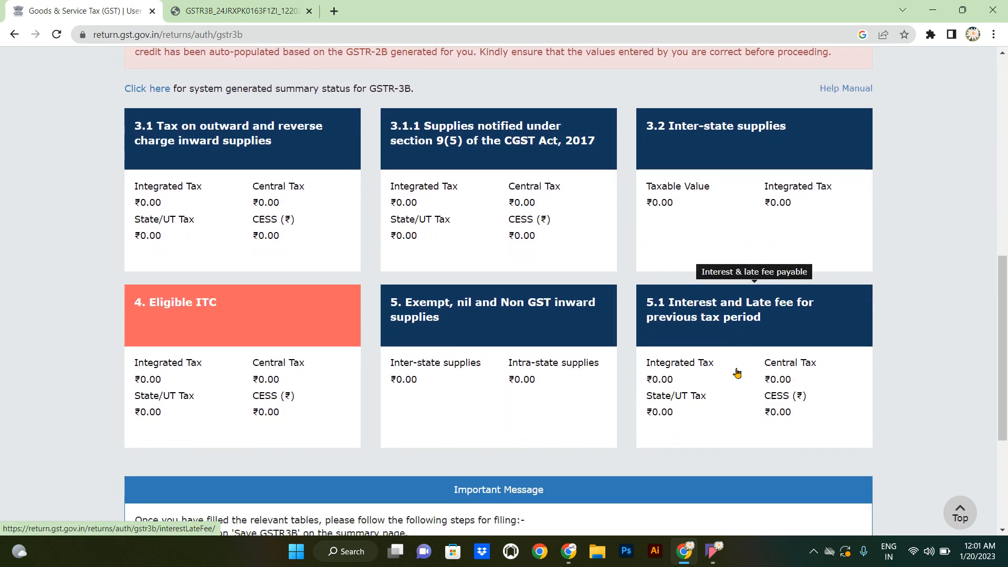
- Review the 4. Eligible ITC form and cancel it without saving
left_click(234, 313)
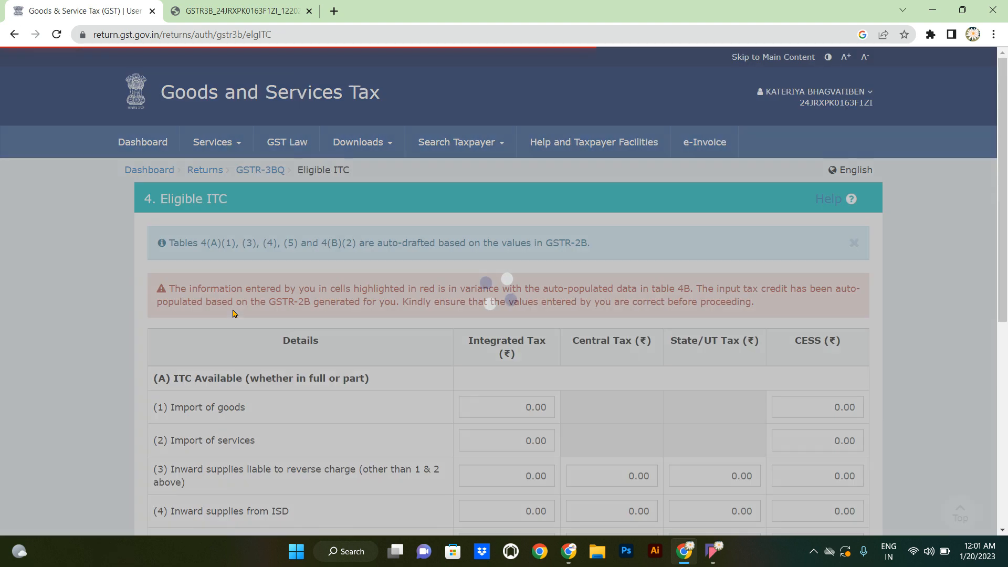
scroll(233, 314, "down", 3)
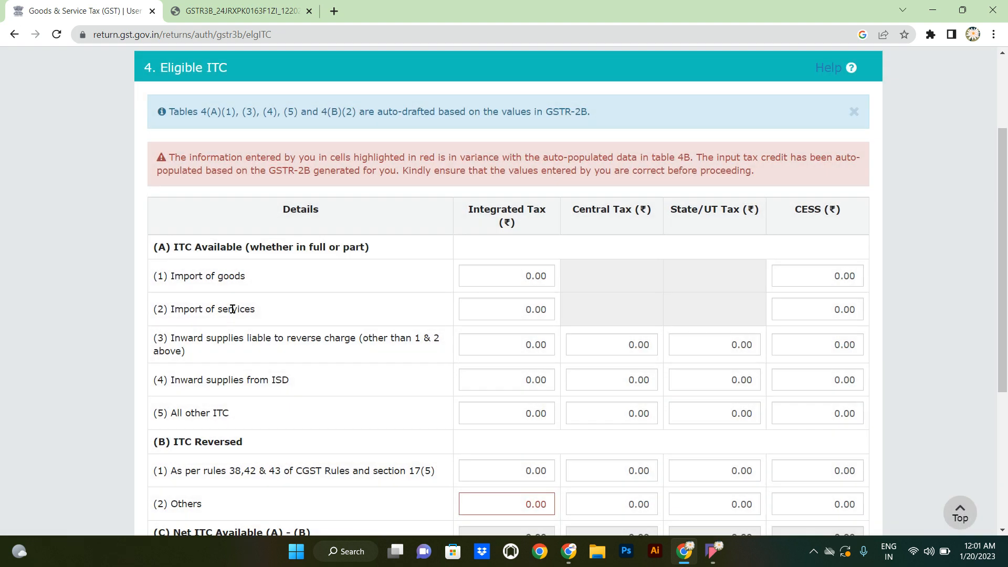
scroll(232, 309, "down", 2)
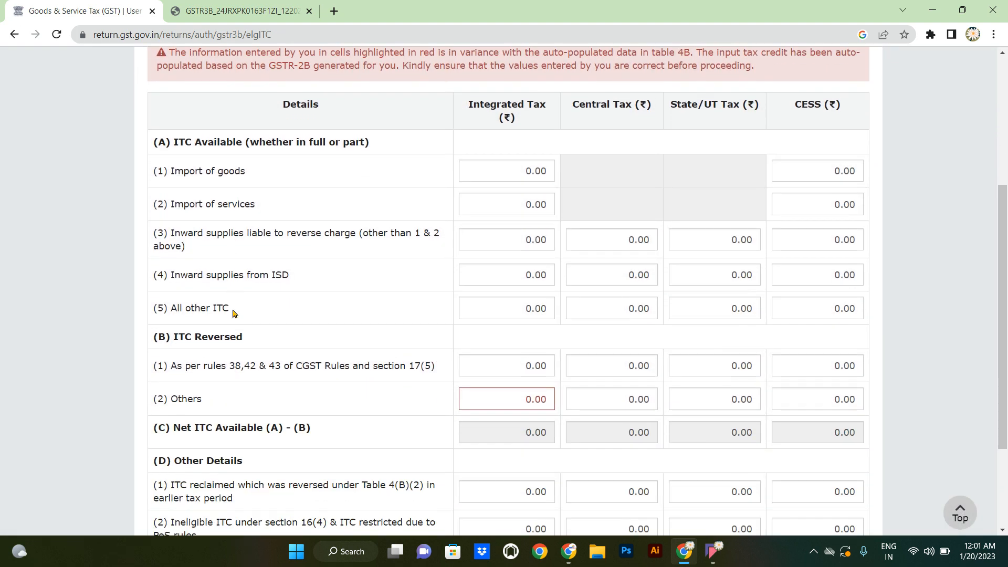
scroll(233, 313, "up", 1)
scroll(233, 313, "down", 4)
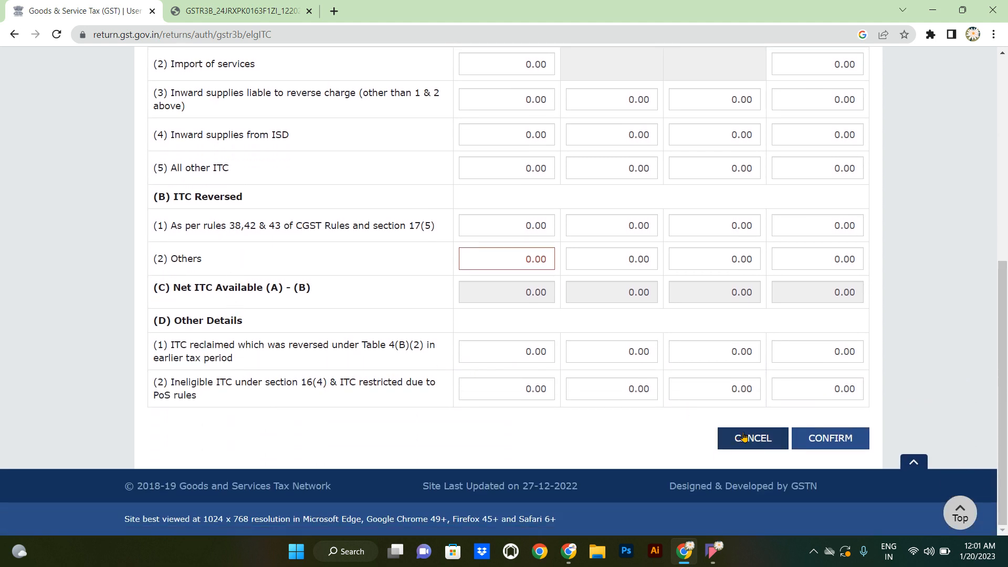
left_click(756, 440)
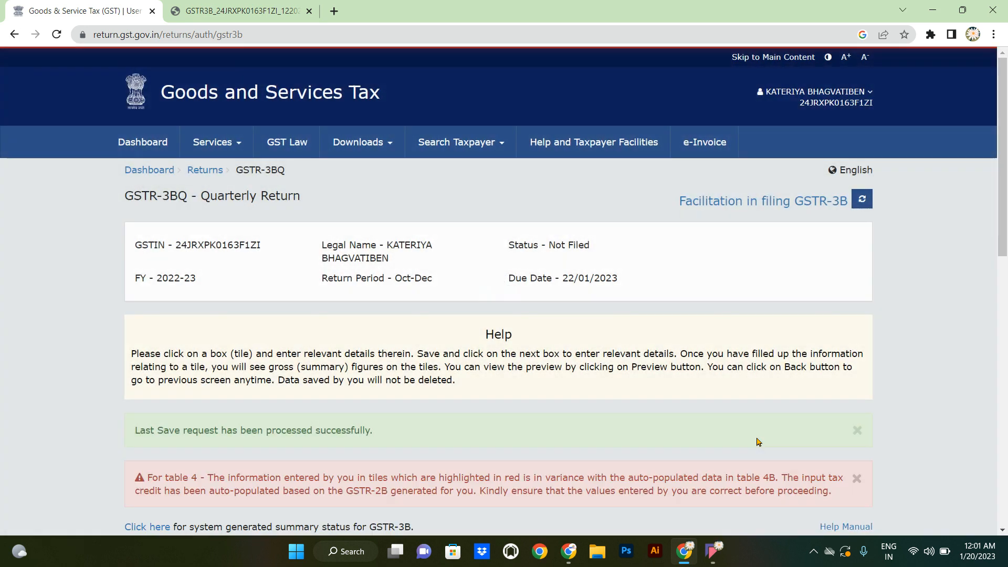
- Switch to the GSTR-3B PDF showing All other ITC 492.88 and net ITC 472.63
scroll(756, 440, "down", 4)
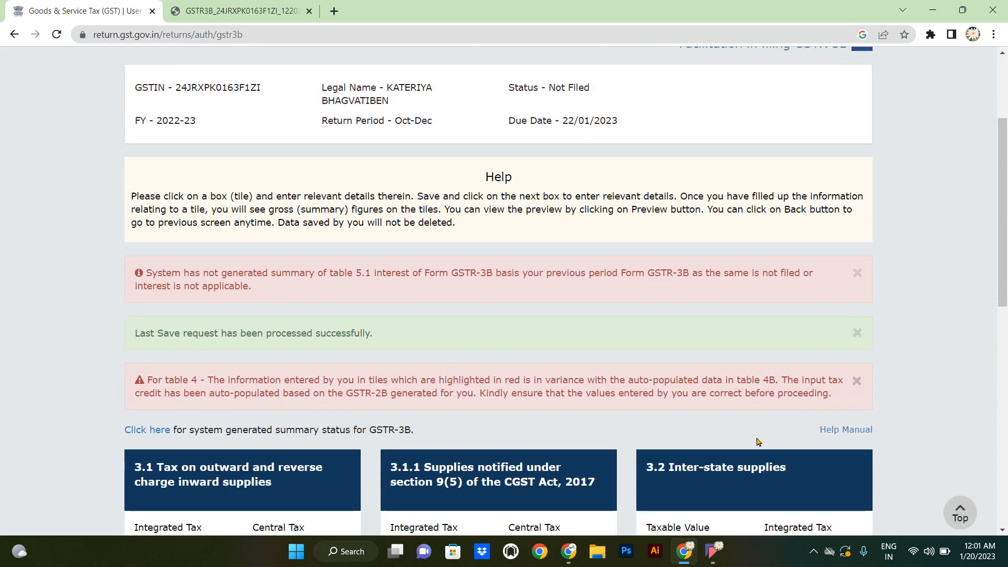
scroll(757, 442, "down", 3)
scroll(756, 443, "up", 1)
scroll(756, 443, "down", 1)
scroll(757, 443, "down", 6)
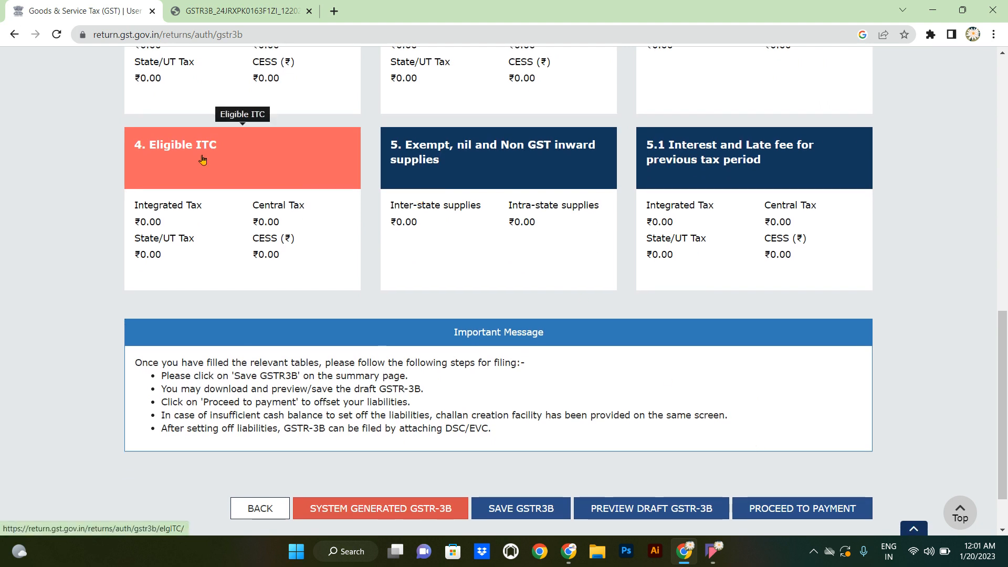
scroll(331, 161, "up", 4)
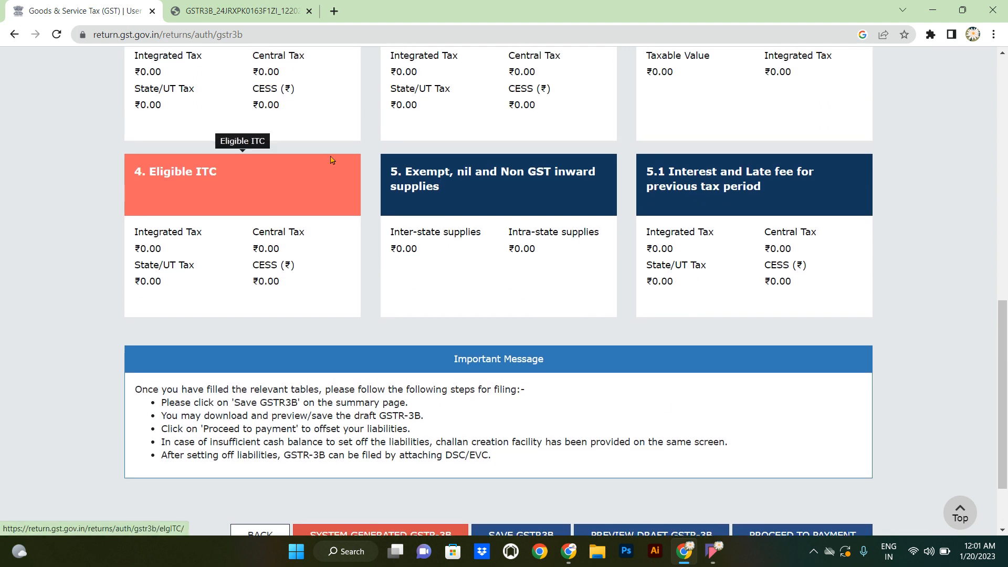
scroll(331, 160, "down", 2)
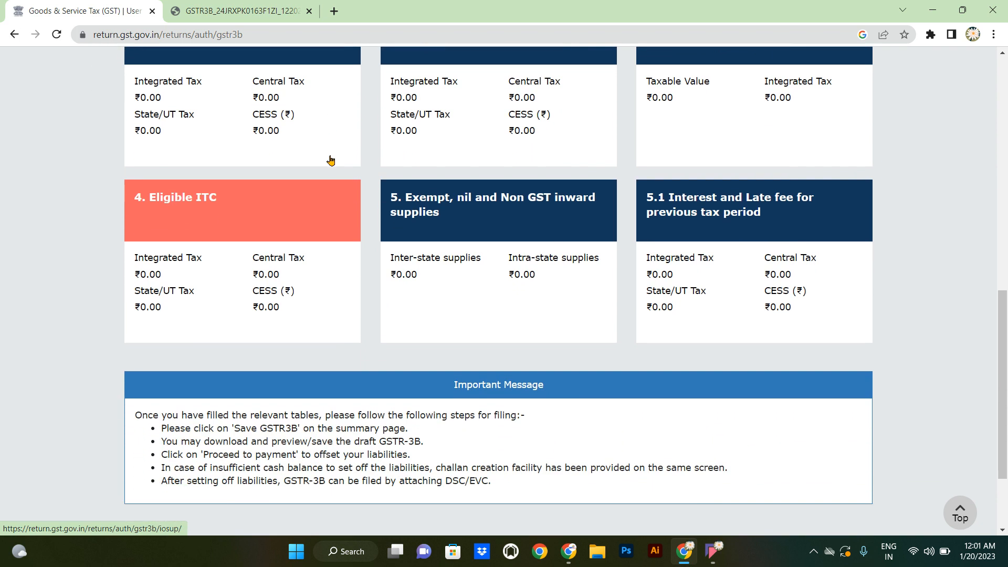
left_click(249, 21)
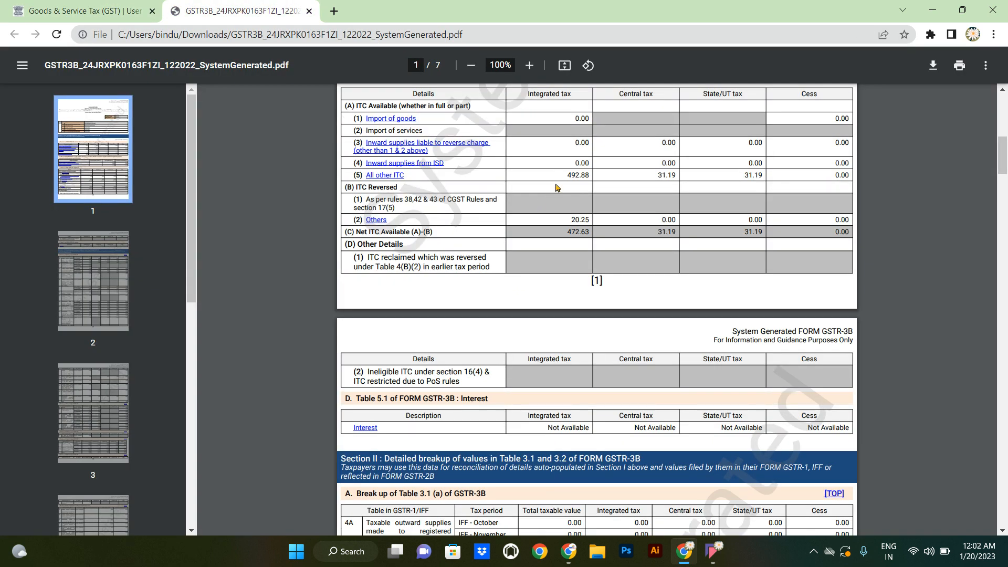
- In table 4 Eligible ITC, enter 492.88 Integrated Tax for All other ITC, checked against the PDF
left_click(118, 17)
left_click(256, 206)
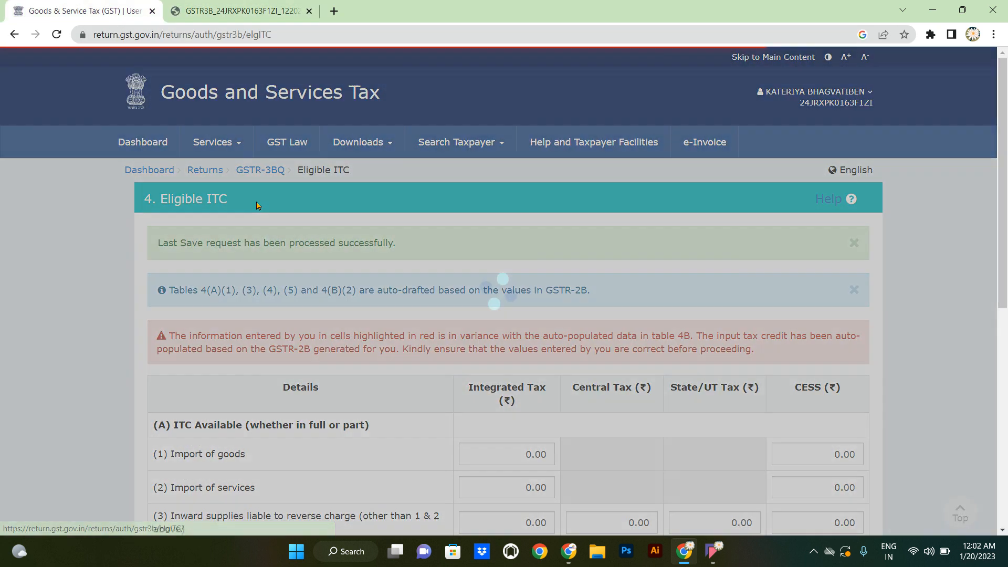
scroll(257, 205, "down", 2)
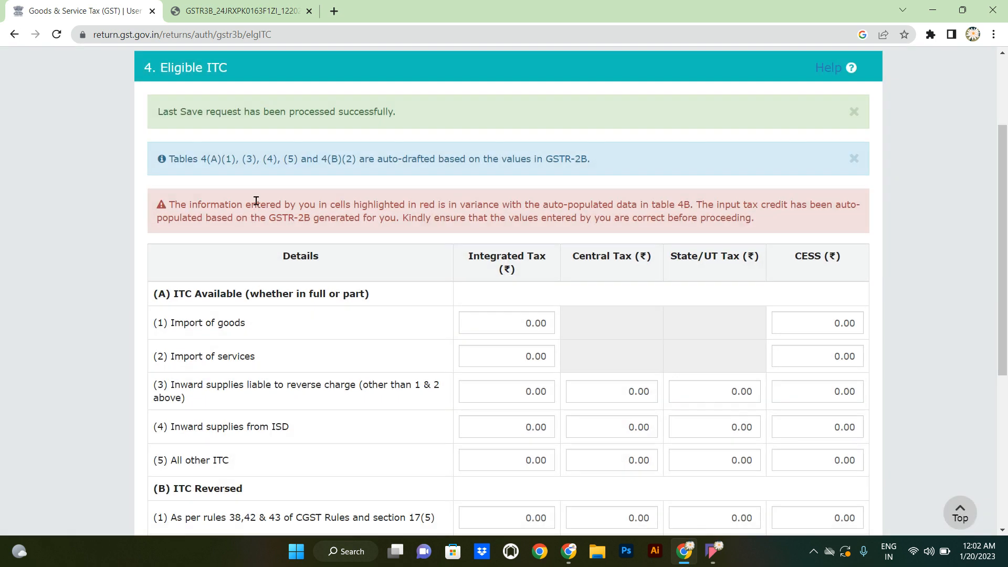
left_click(514, 409)
type("492.88")
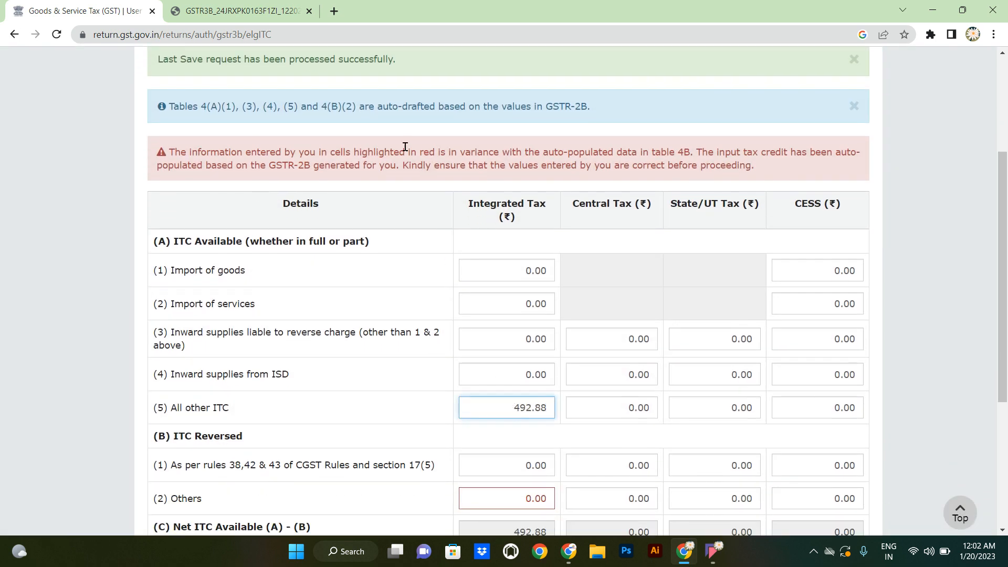
left_click(250, 21)
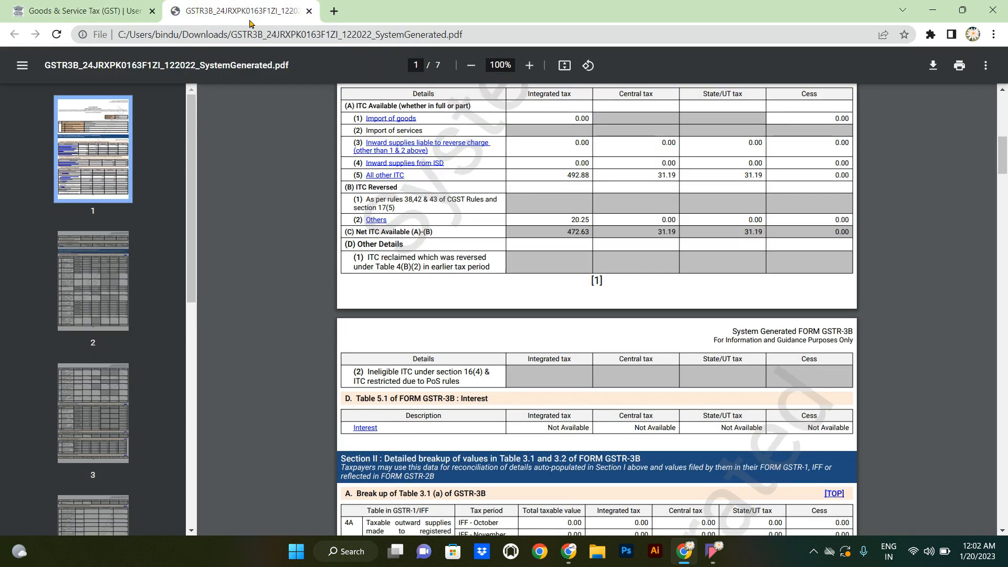
left_click(59, 6)
- Enter 31.19 Central/State ITC and a 20.25 Integrated reversal under Others, leaving Central at 0.00
type("31.19")
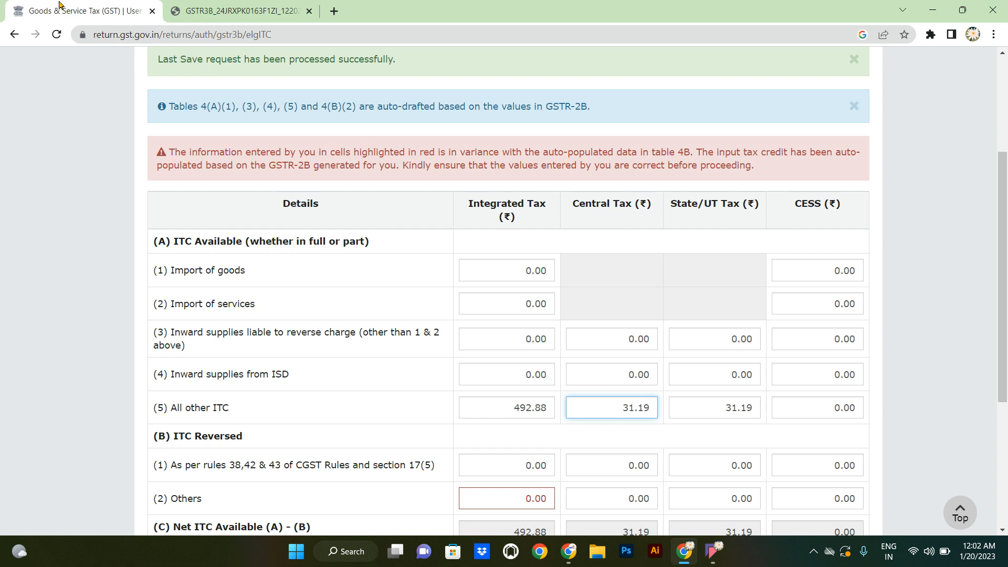
left_click(229, 11)
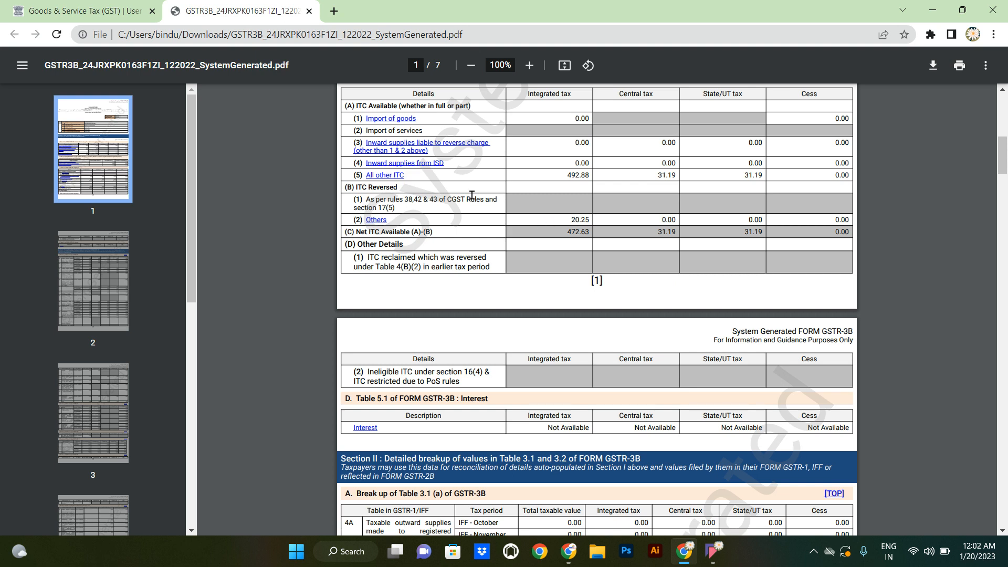
left_click(45, 6)
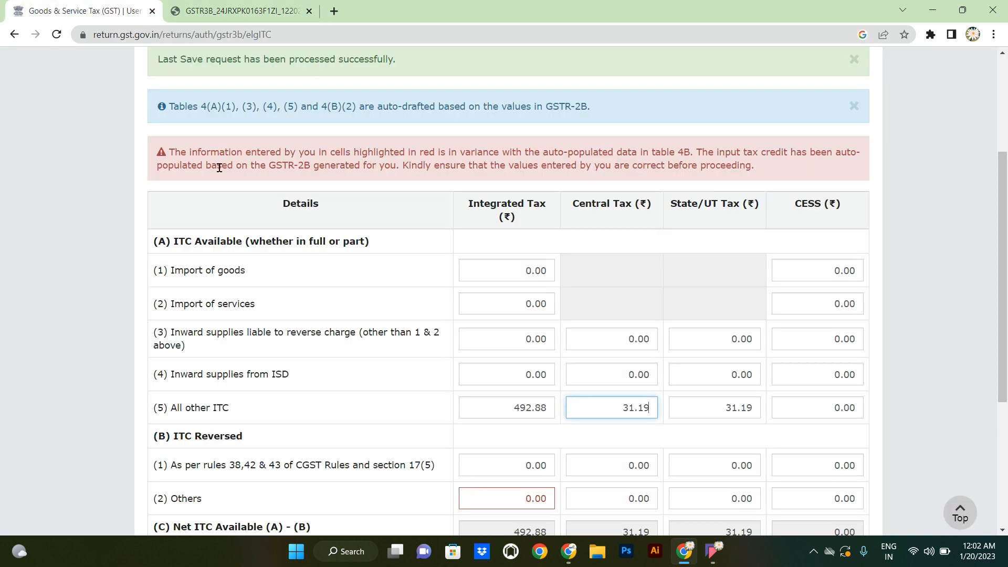
left_click(512, 498)
type("20.25")
key("Tab")
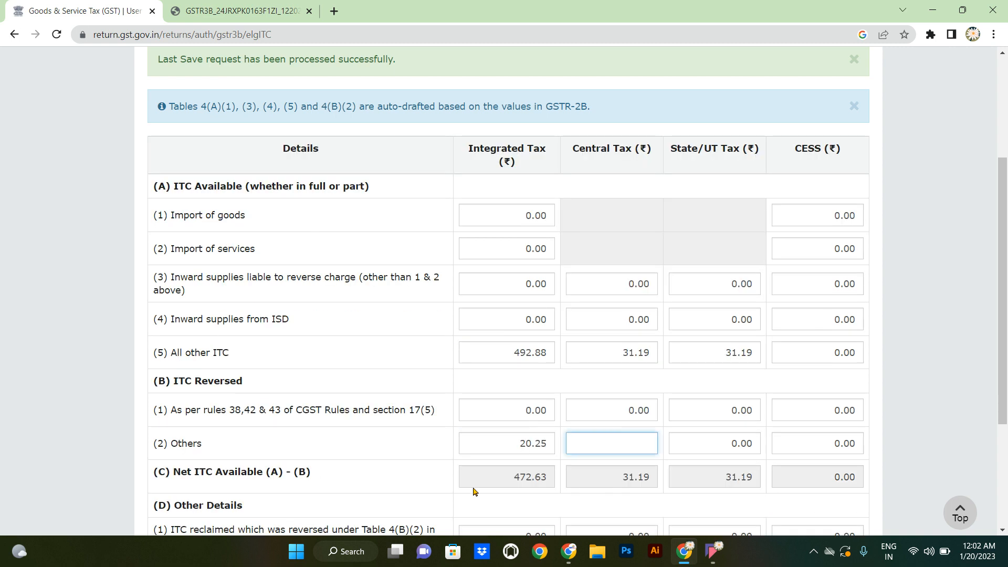
left_click(417, 468)
scroll(417, 468, "down", 1)
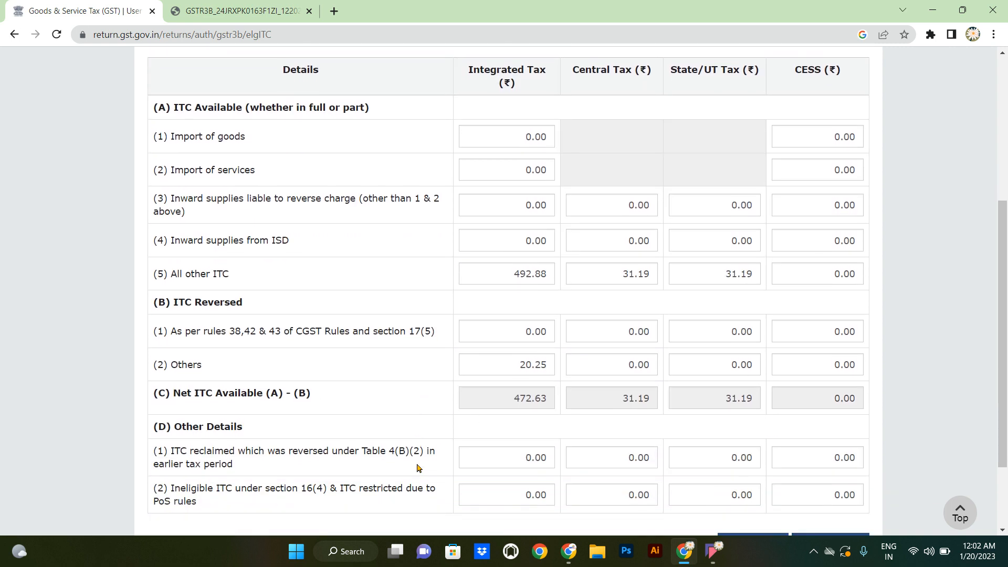
scroll(417, 467, "down", 2)
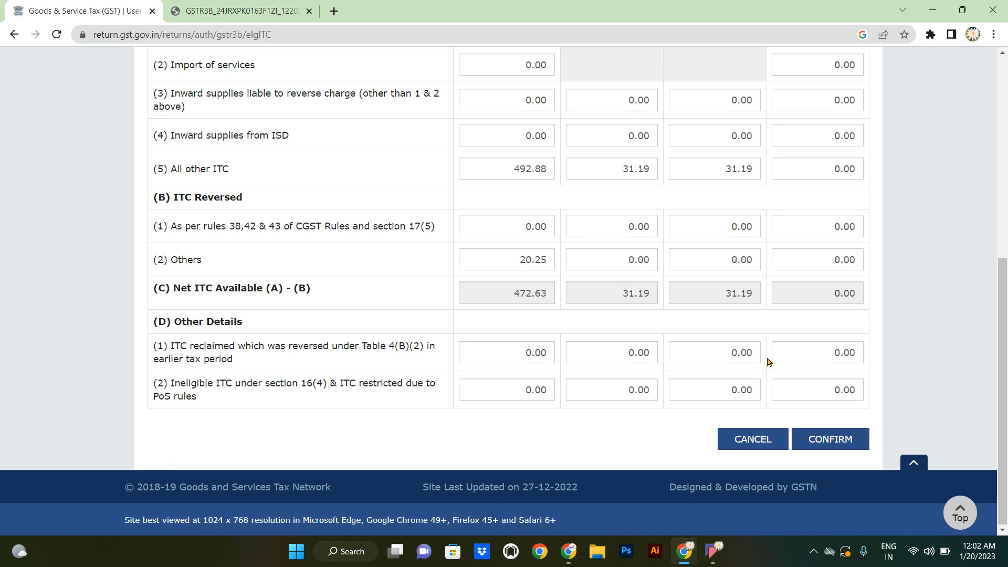
- Confirm the Eligible ITC entries of 472.63 Integrated and 31.19 Central and State/UT tax
left_click(837, 437)
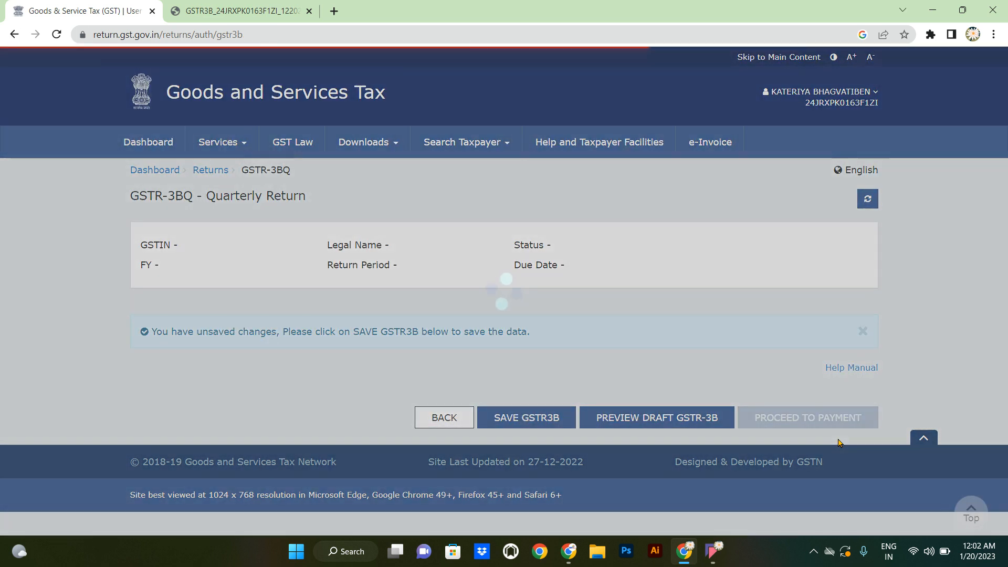
scroll(838, 443, "down", 1)
scroll(838, 443, "down", 2)
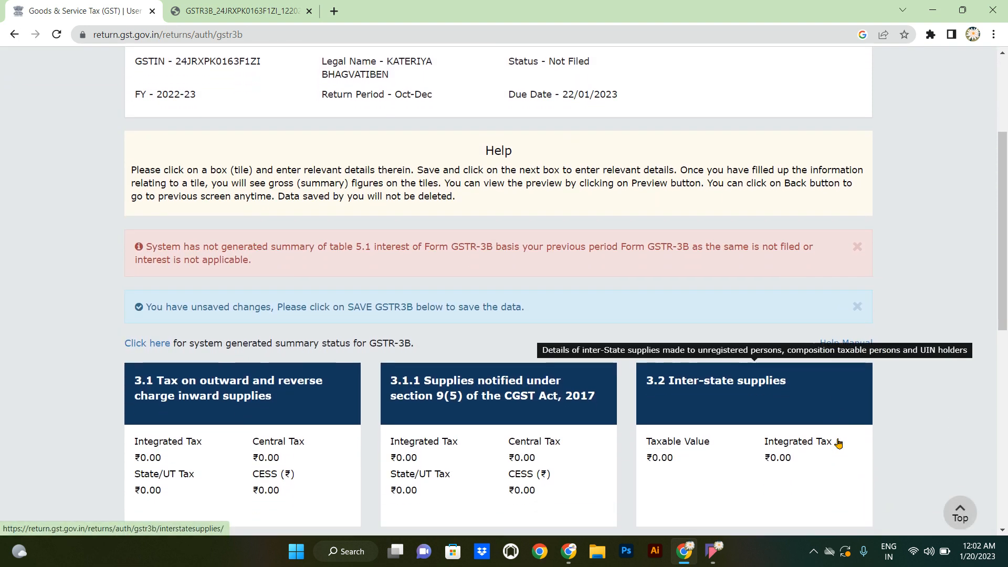
scroll(838, 444, "down", 6)
scroll(839, 443, "down", 3)
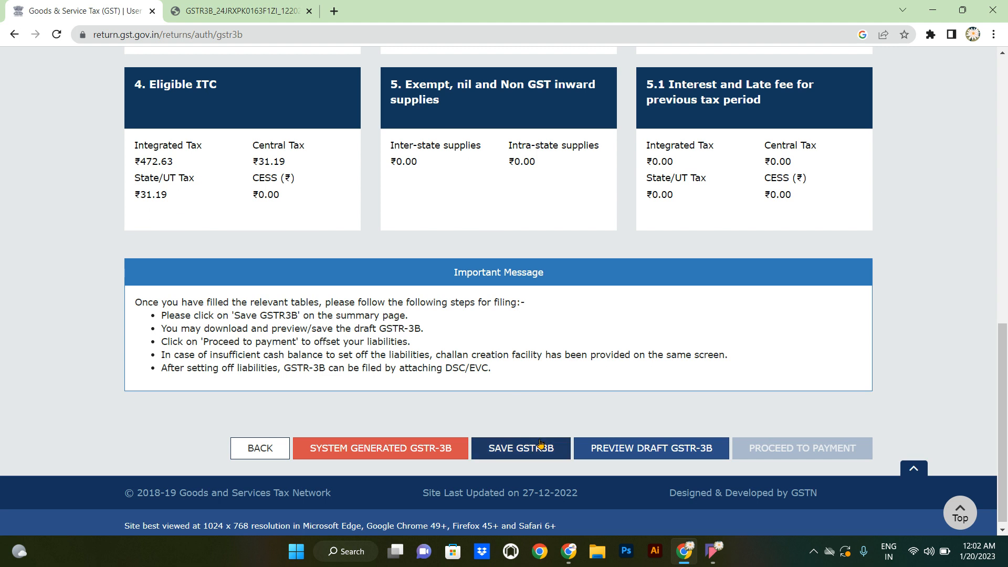
- Save the GSTR-3B draft and review the summary tiles until payment is enabled
left_click(527, 447)
scroll(529, 445, "down", 1)
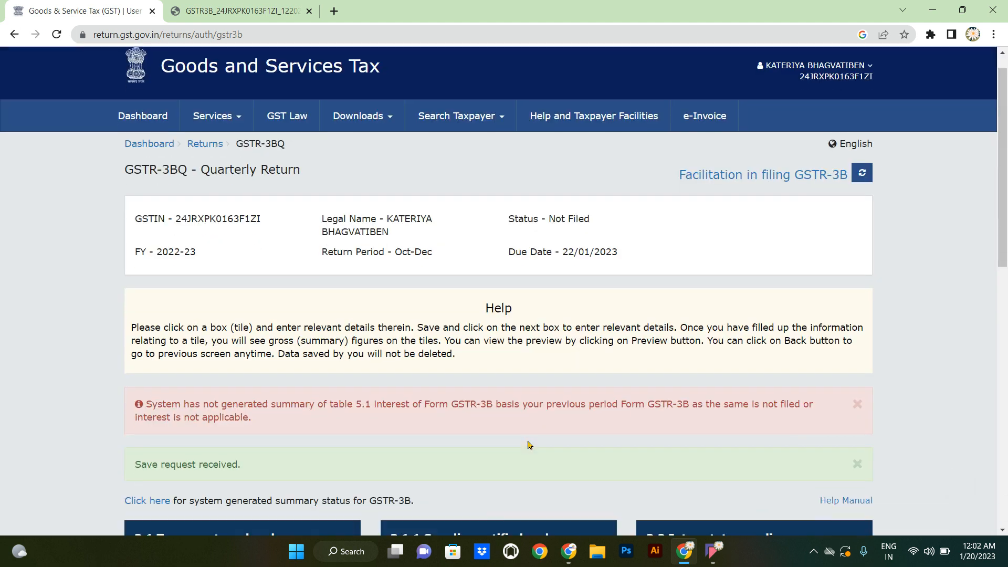
scroll(529, 445, "down", 4)
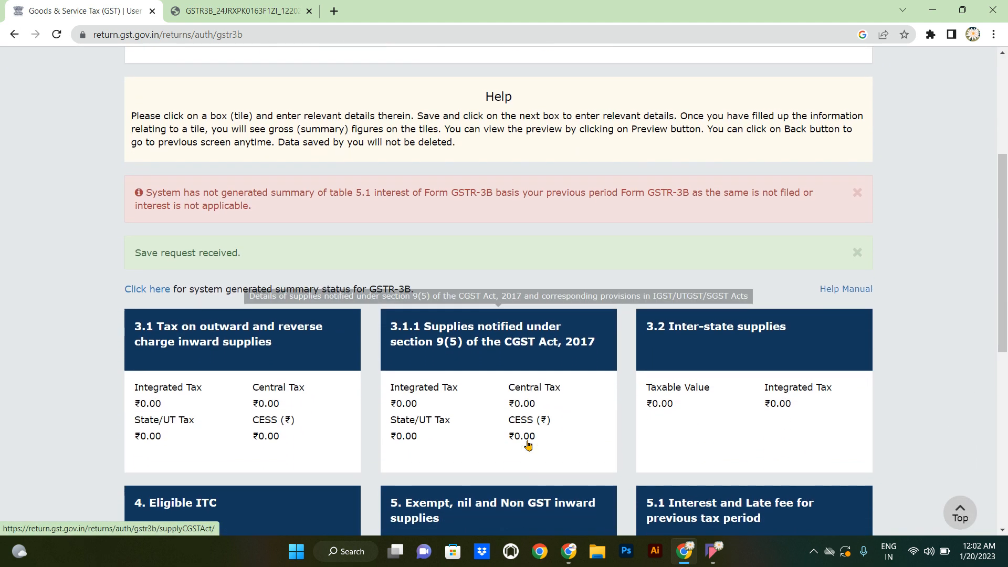
scroll(528, 445, "down", 7)
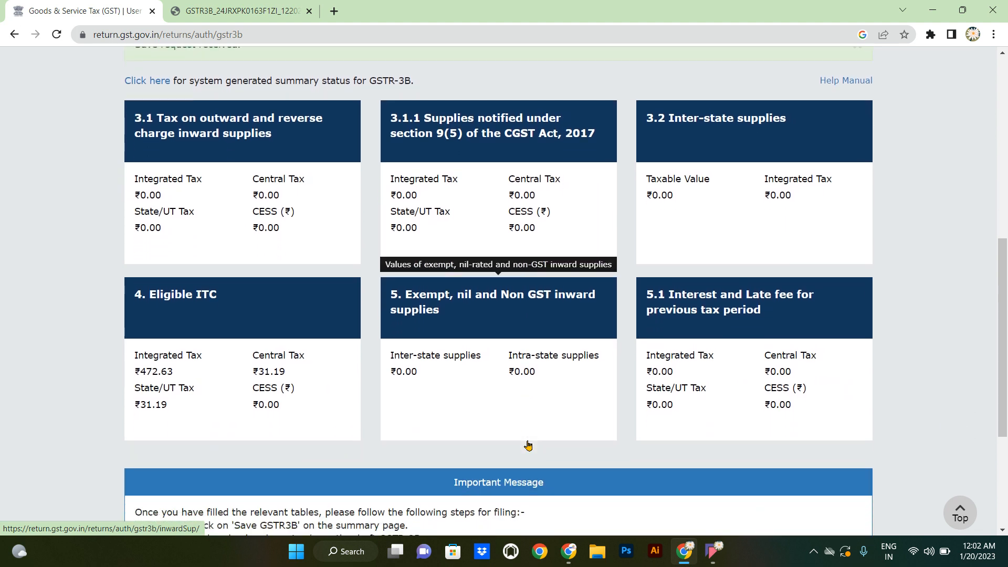
scroll(528, 445, "down", 1)
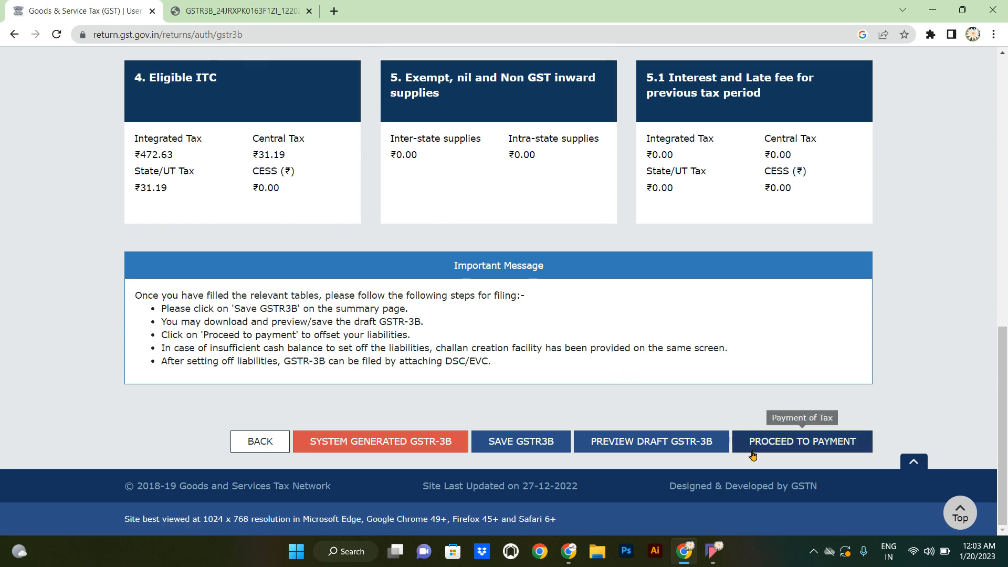
- On the tax payment page, check challan payments made in the quarter and dismiss the no-data notice
left_click(782, 446)
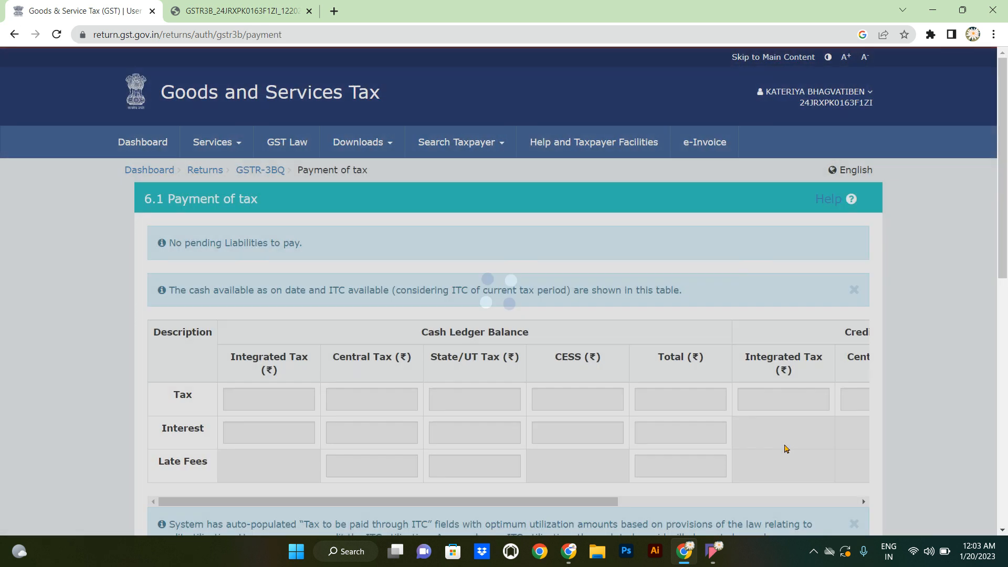
scroll(786, 449, "down", 2)
scroll(786, 449, "down", 7)
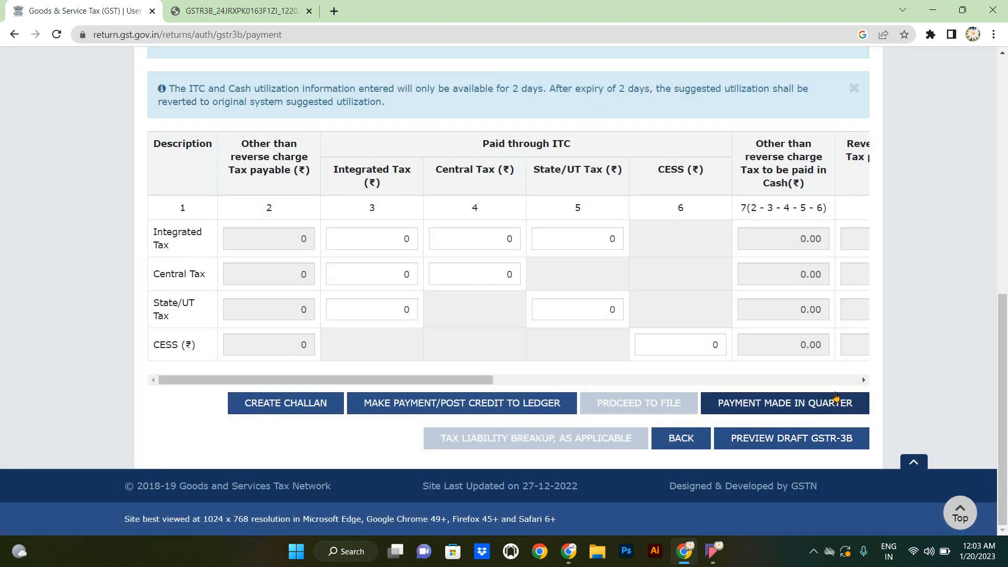
left_click(787, 408)
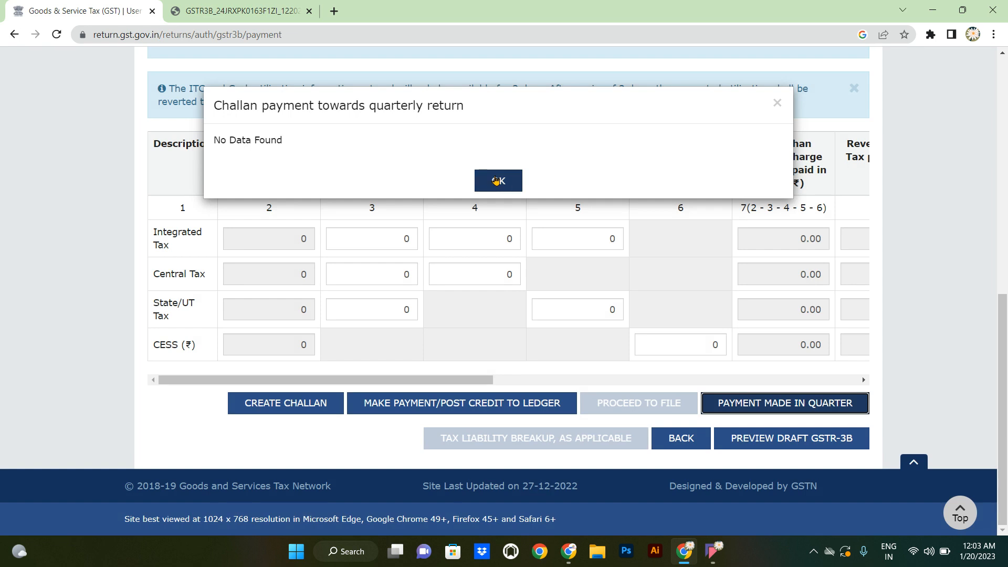
left_click(496, 181)
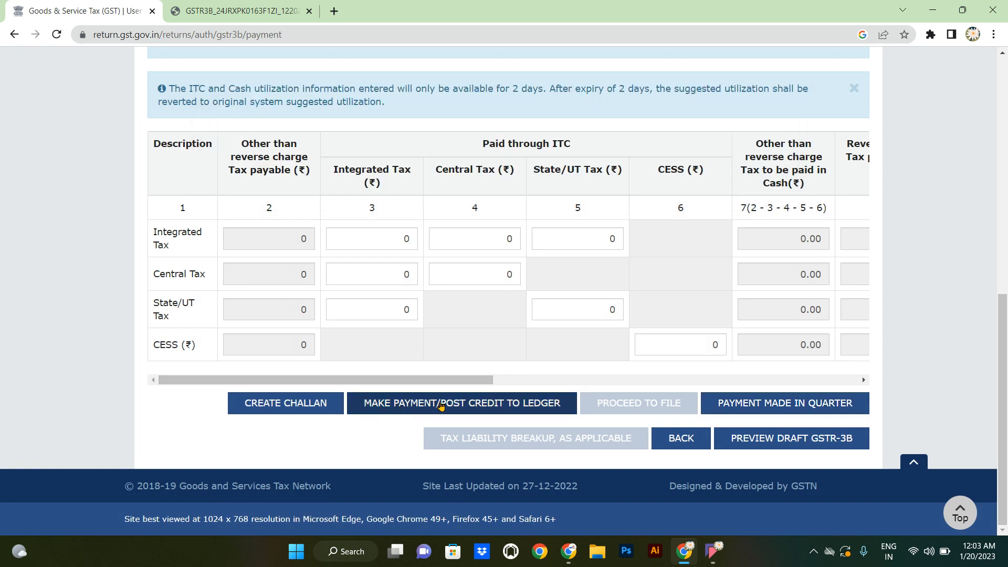
- Offset the liability against available credit, confirming the claim and acknowledging the success message
left_click(490, 408)
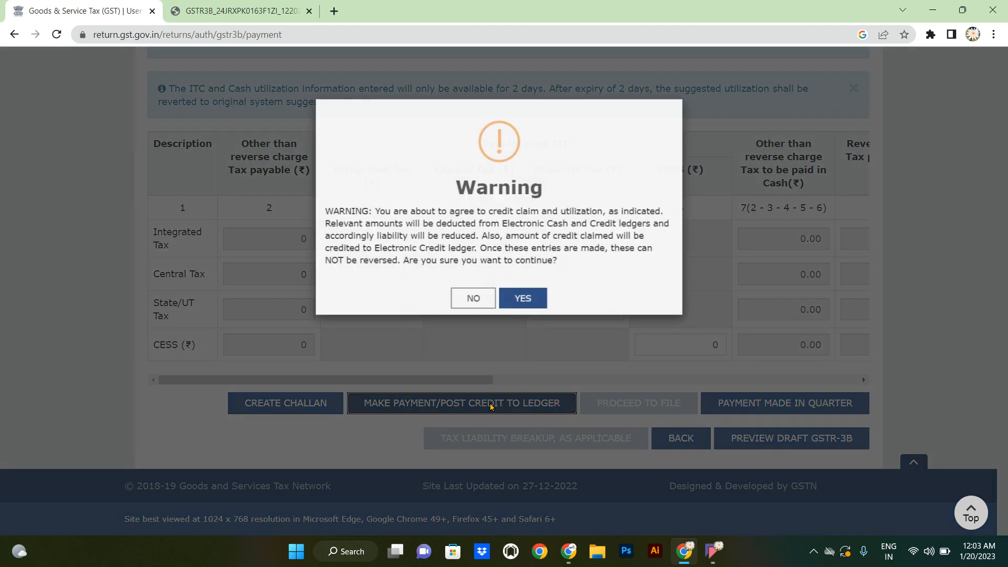
left_click(540, 299)
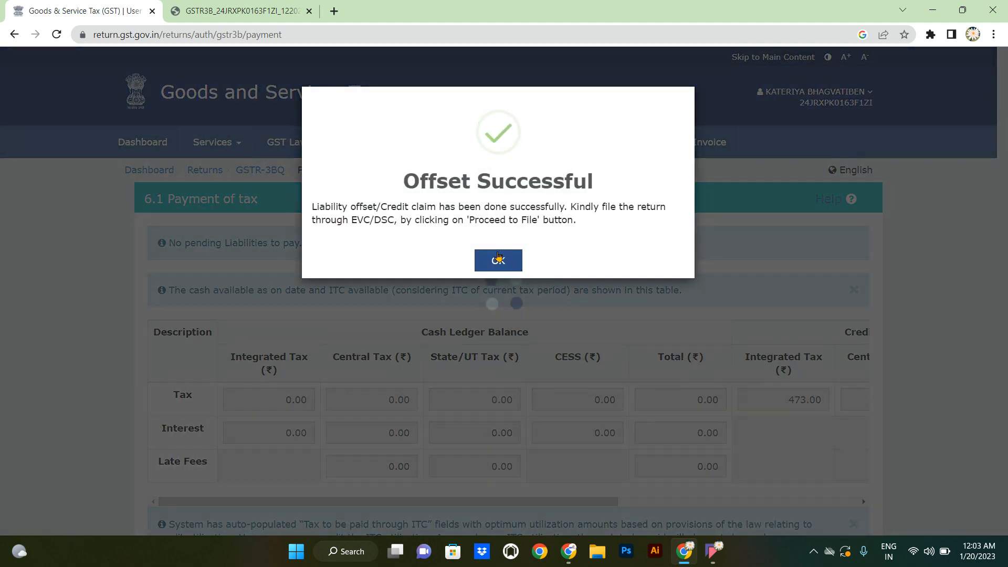
left_click(498, 260)
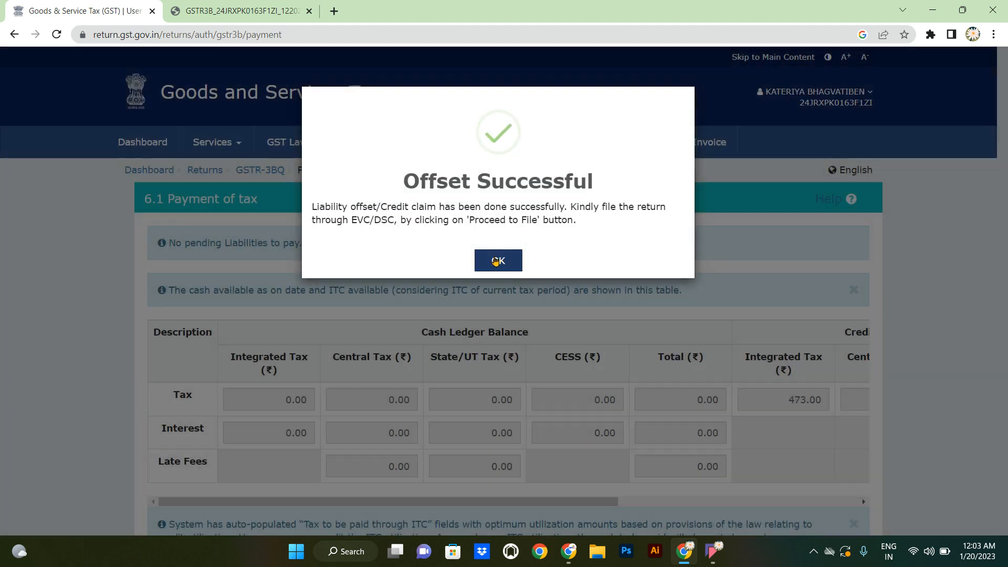
scroll(496, 260, "down", 10)
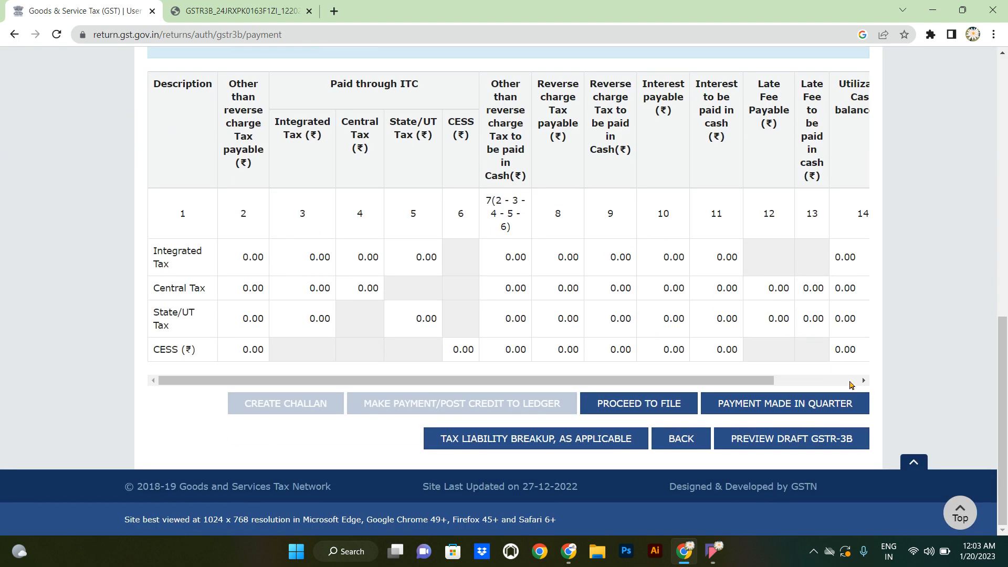
left_click(852, 385)
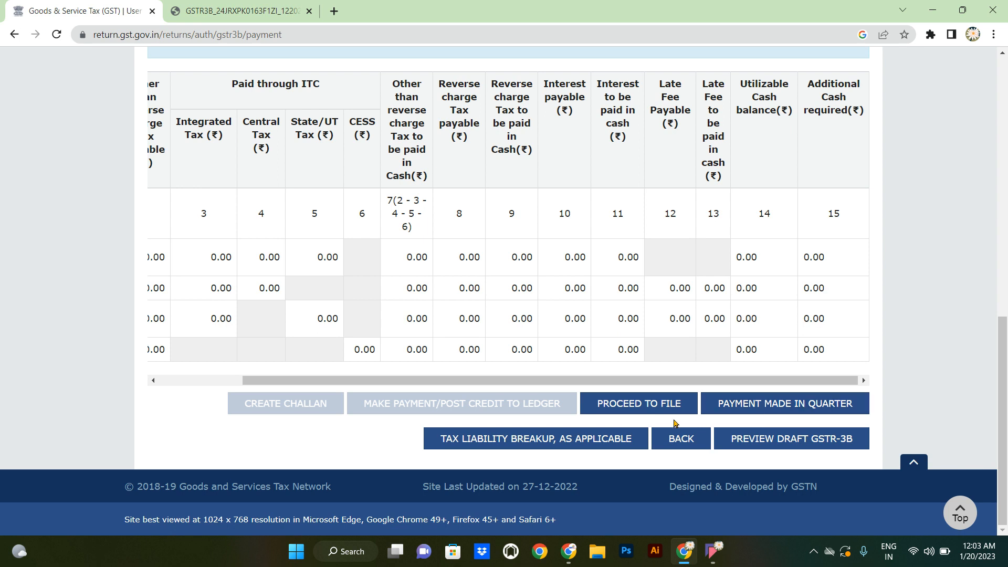
- Affirm the verification declaration, choose the taxpayer as authorised signatory, and view the GSTR-3B PDF
left_click(634, 408)
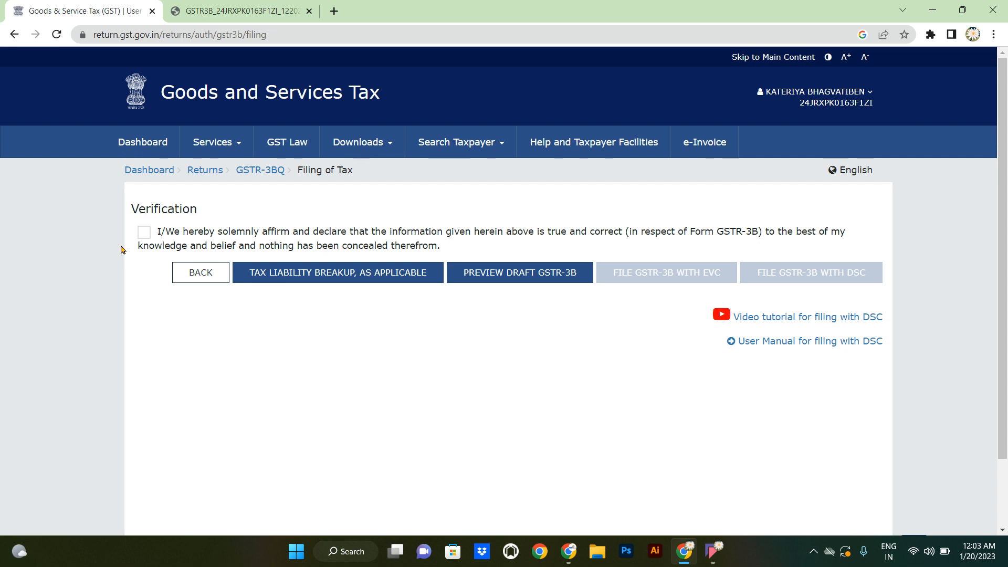
left_click(145, 232)
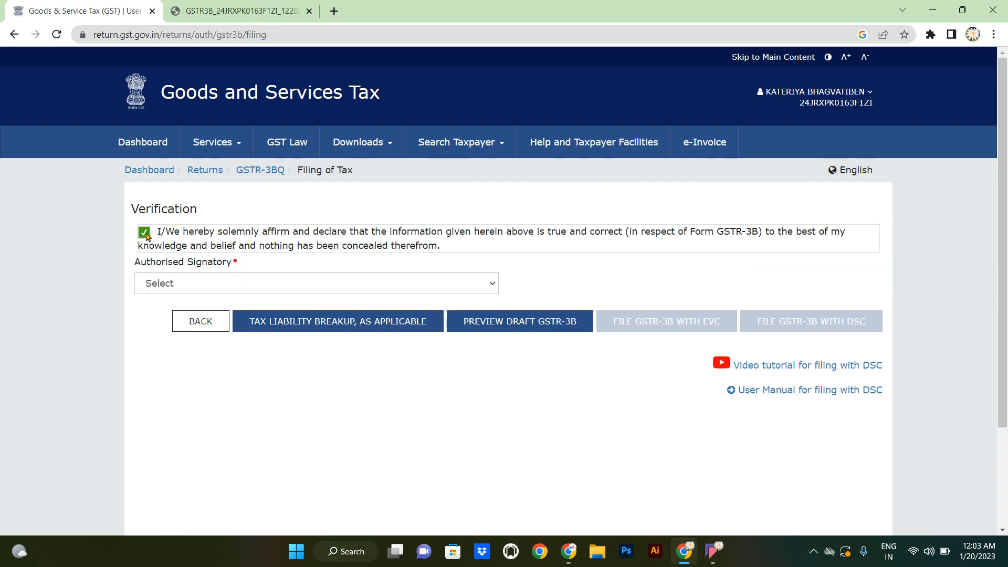
left_click(188, 283)
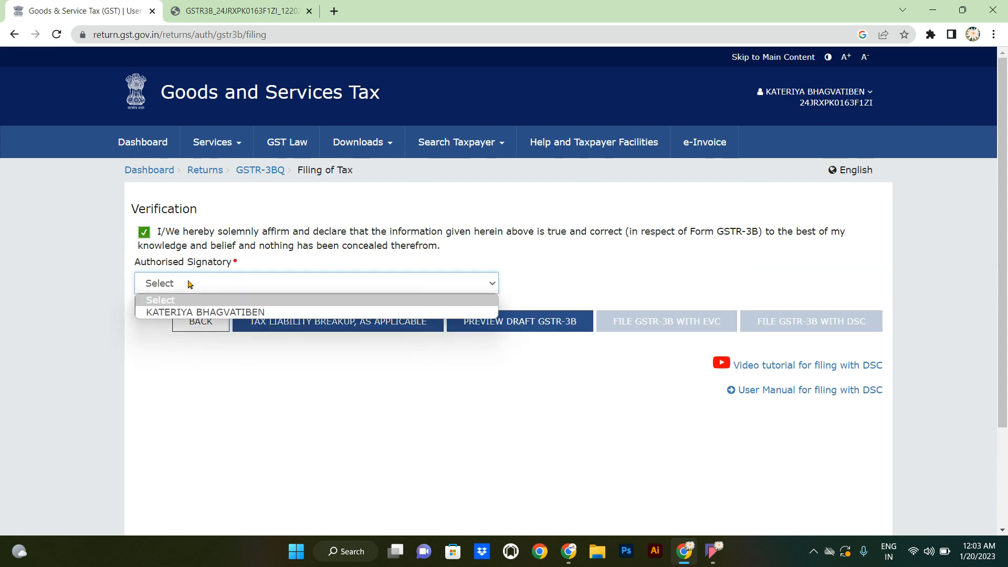
left_click(203, 313)
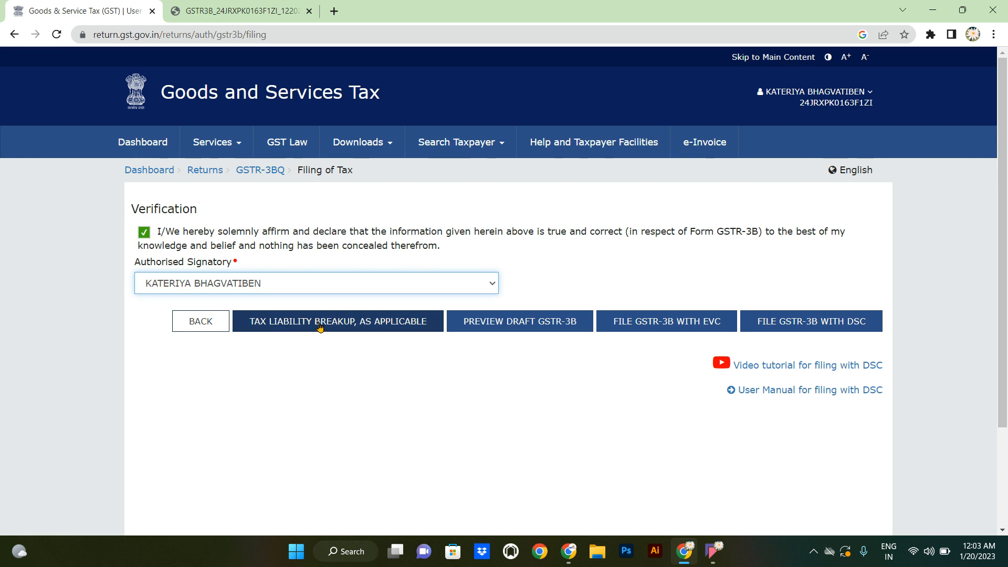
left_click(247, 13)
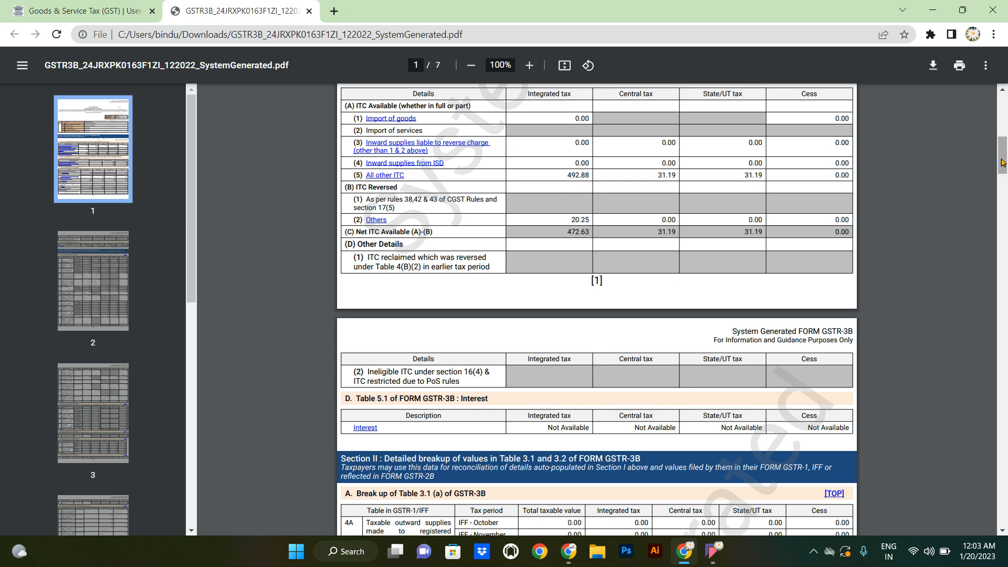
- Scroll through pages 1–6 of the GSTR-3B PDF, then go back to the Verification page
left_click_drag(1003, 163, 998, 284)
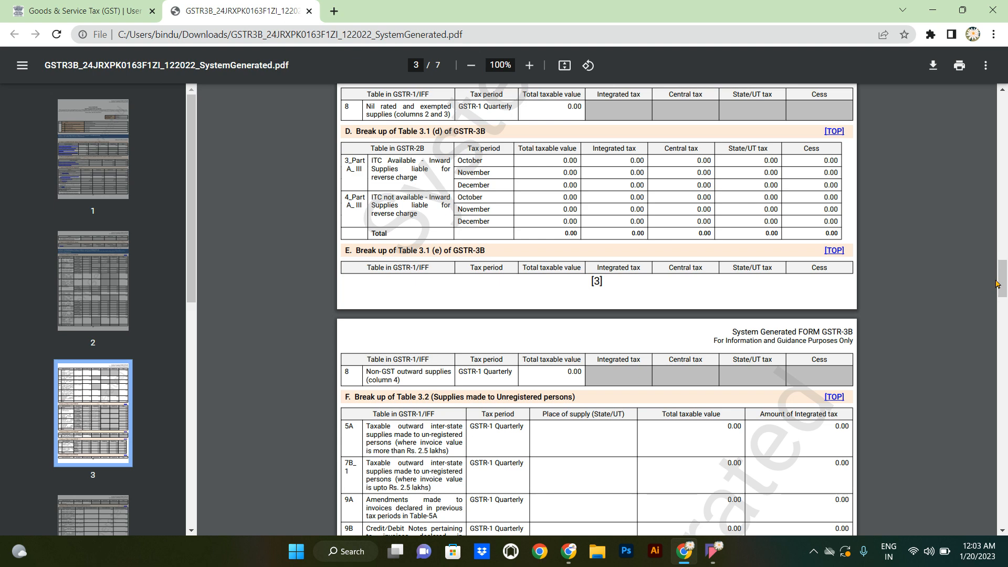
left_click_drag(998, 284, 1006, 418)
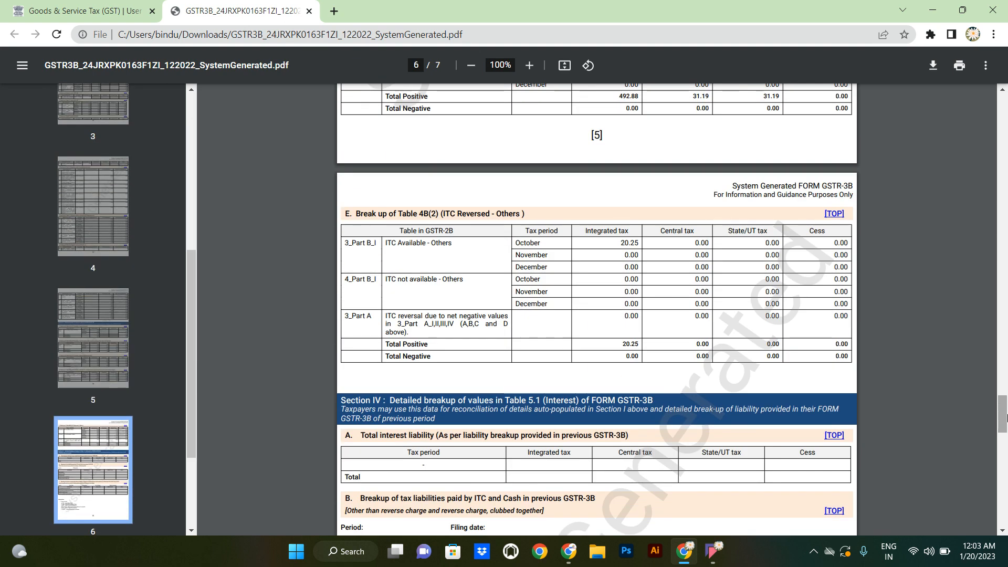
left_click_drag(1005, 418, 1006, 452)
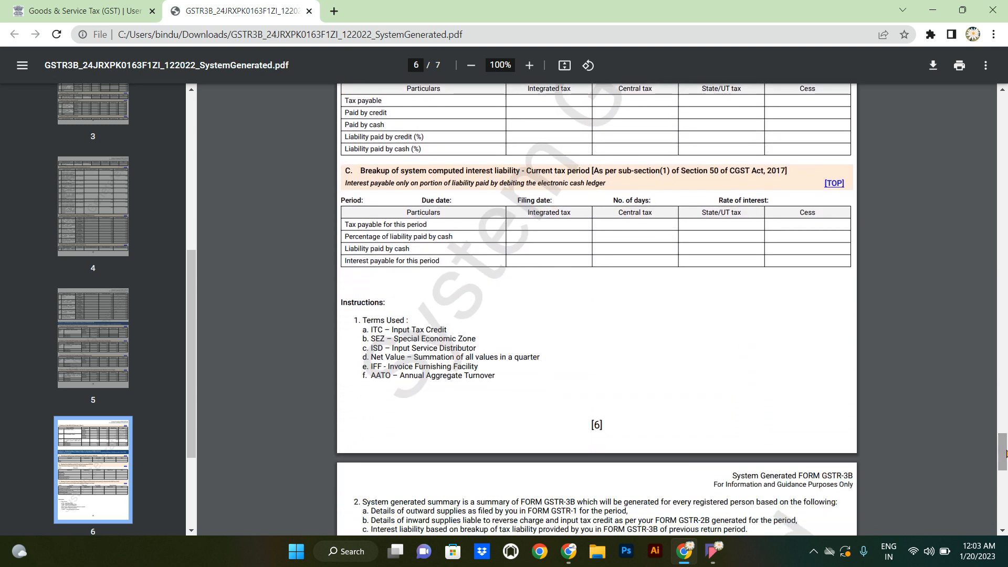
left_click(87, 6)
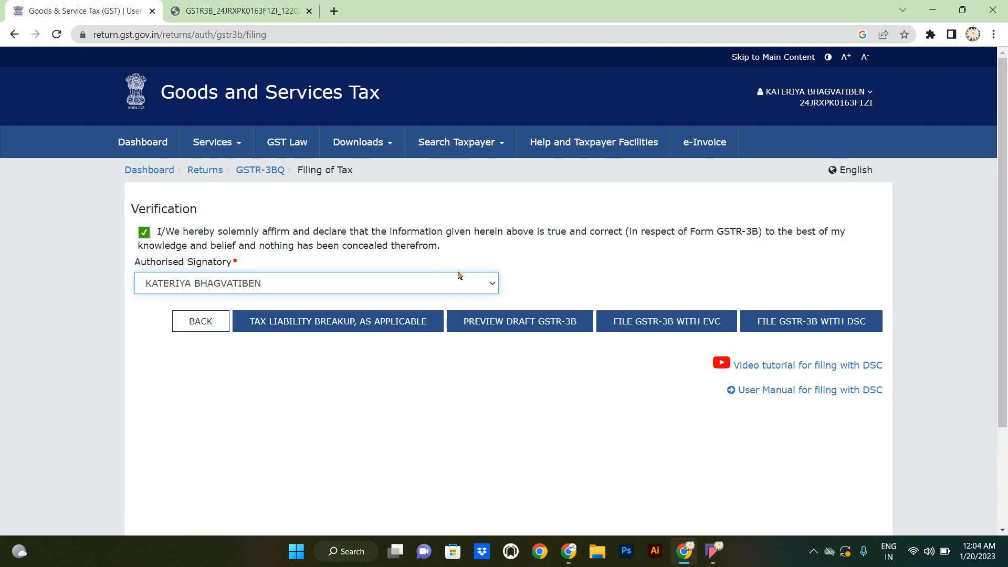
- File the GSTR-3B with EVC by entering and verifying the one-time password
left_click(671, 321)
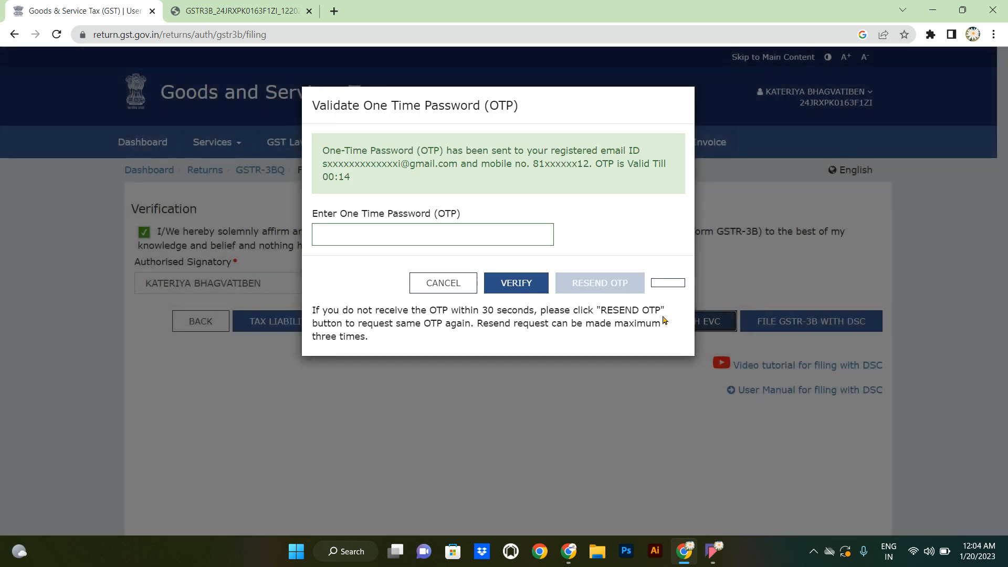
left_click(438, 238)
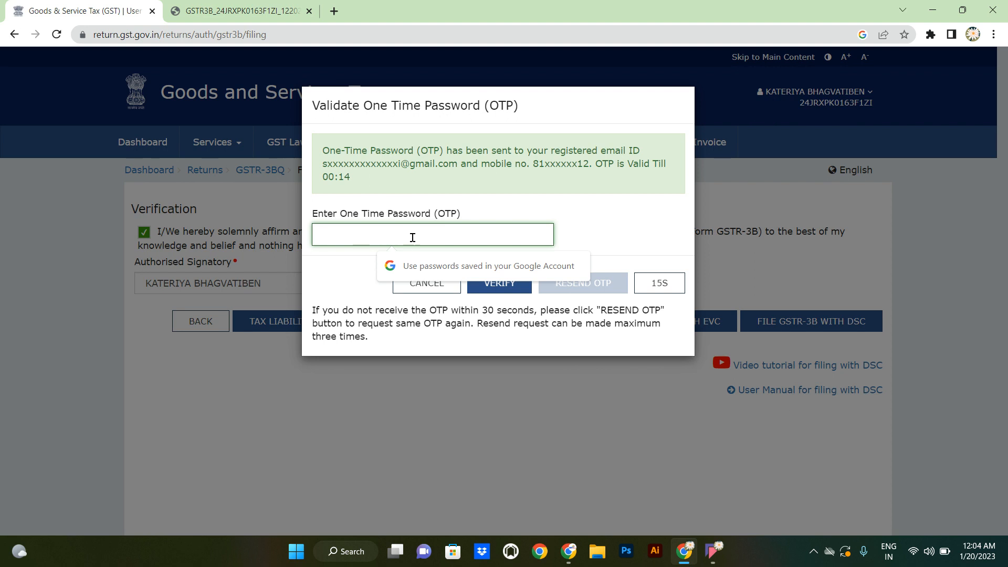
type("1")
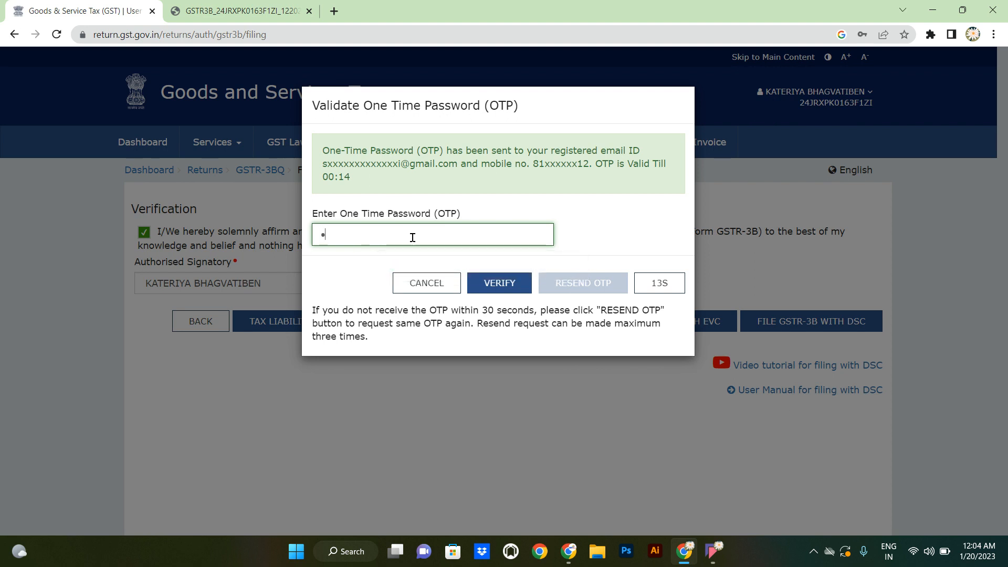
type("23456")
left_click(501, 286)
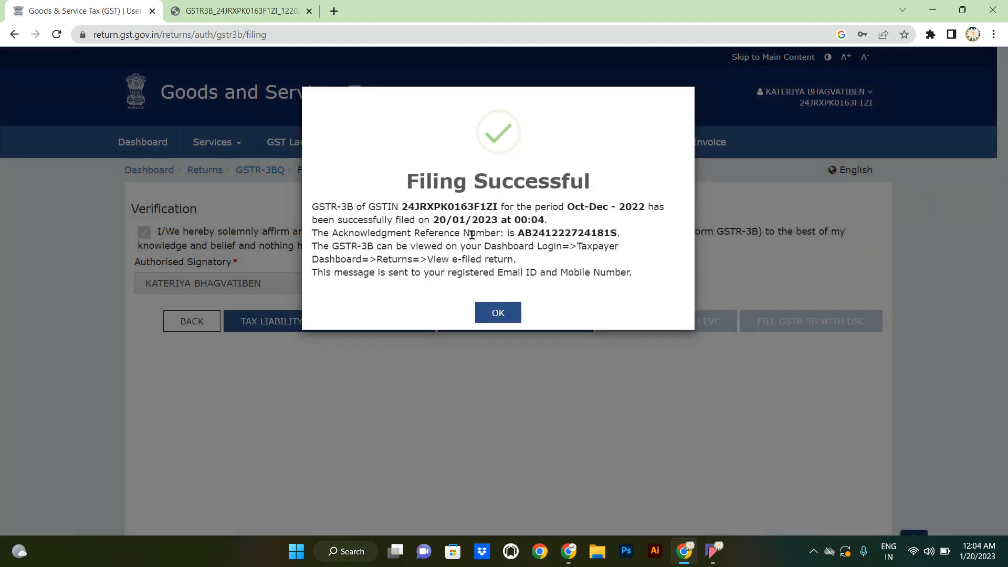
- Close the Filing Successful message for the Oct–Dec 2022 GSTR-3B
left_click(499, 317)
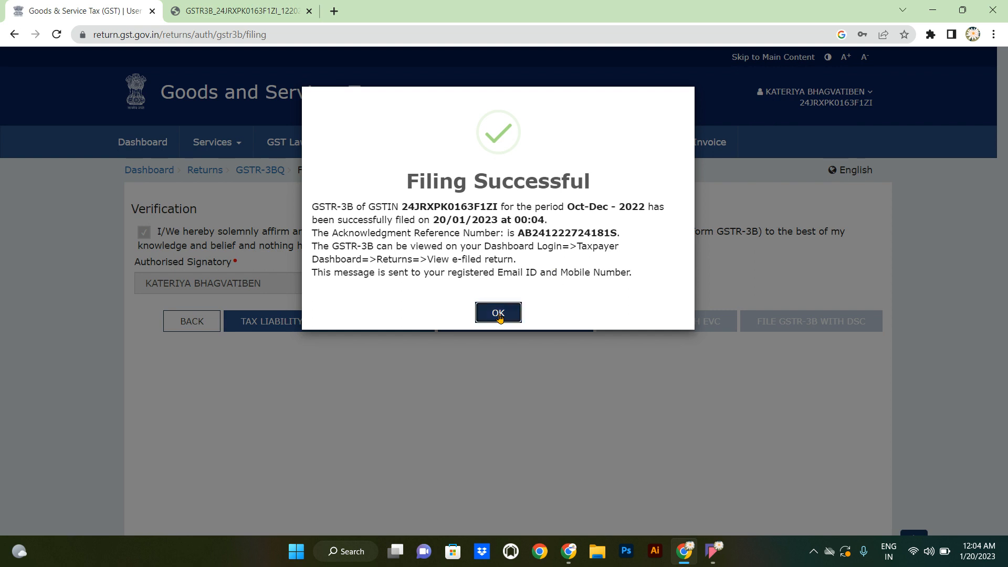